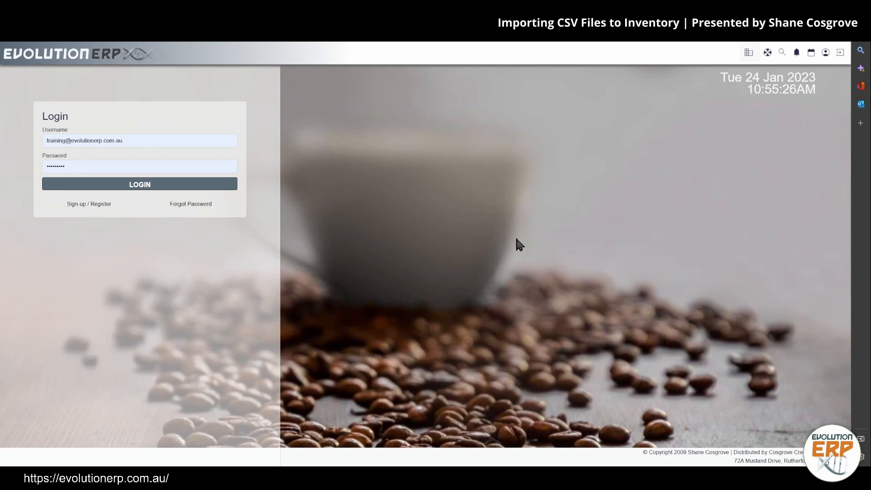
Log in to Evolution ERP and open Master Test Company from the existing companies list.
click(163, 190)
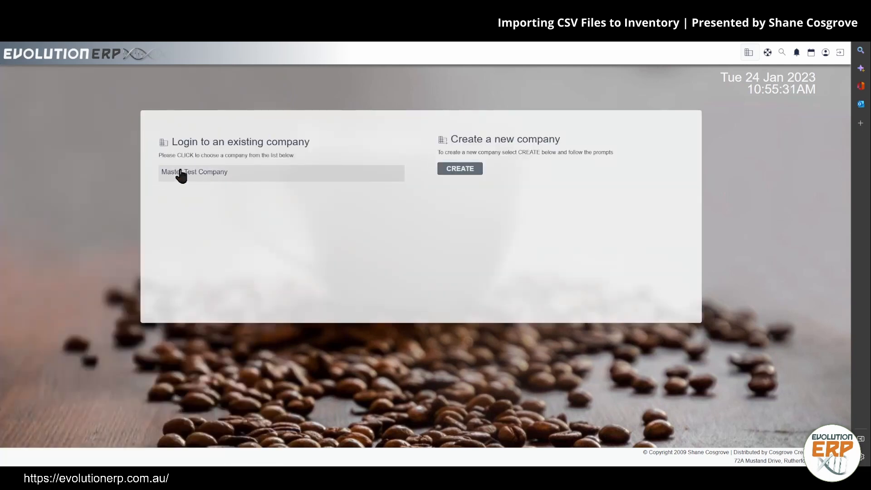
click(180, 172)
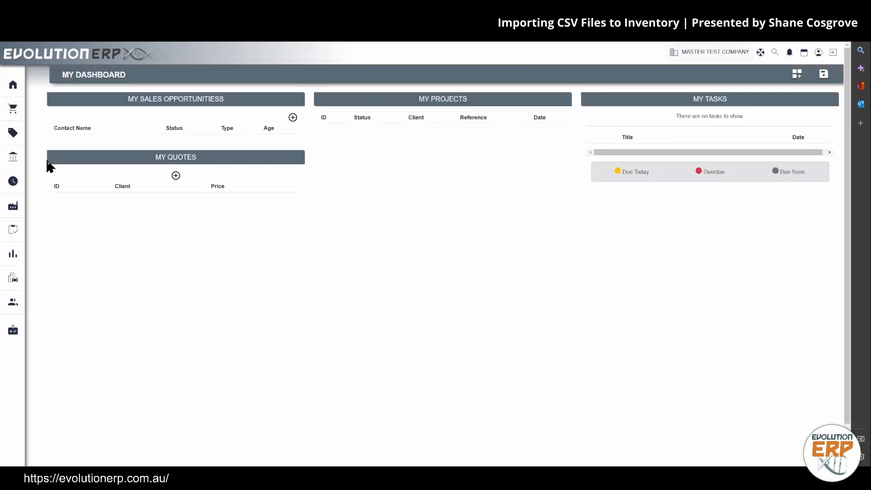
Go to Inventory > Tools and open the CSV File Importer.
mouse_move(11, 190)
click(59, 230)
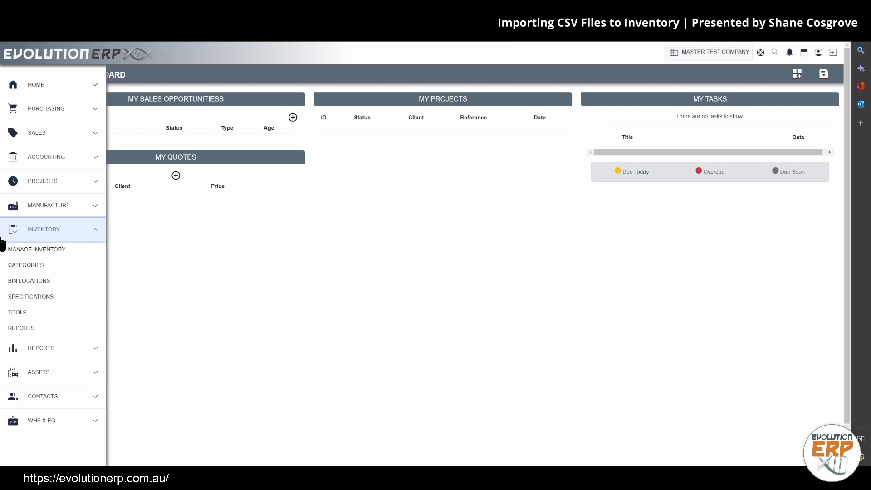
click(18, 312)
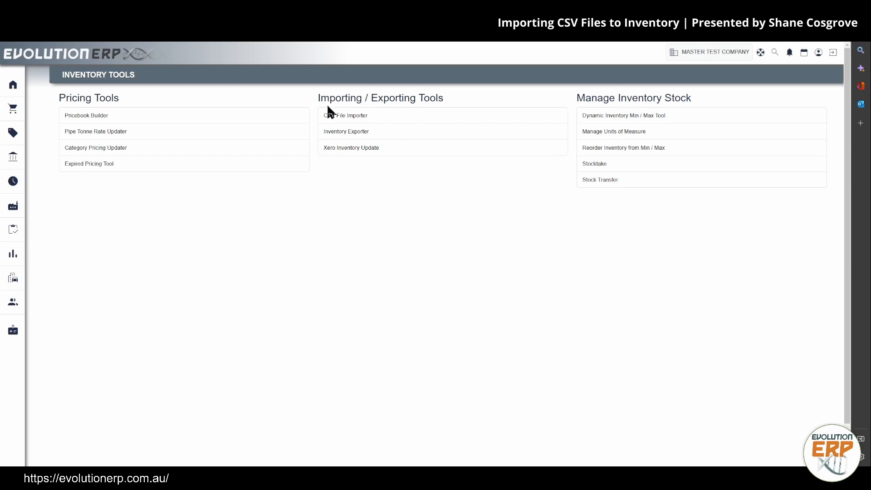
click(342, 119)
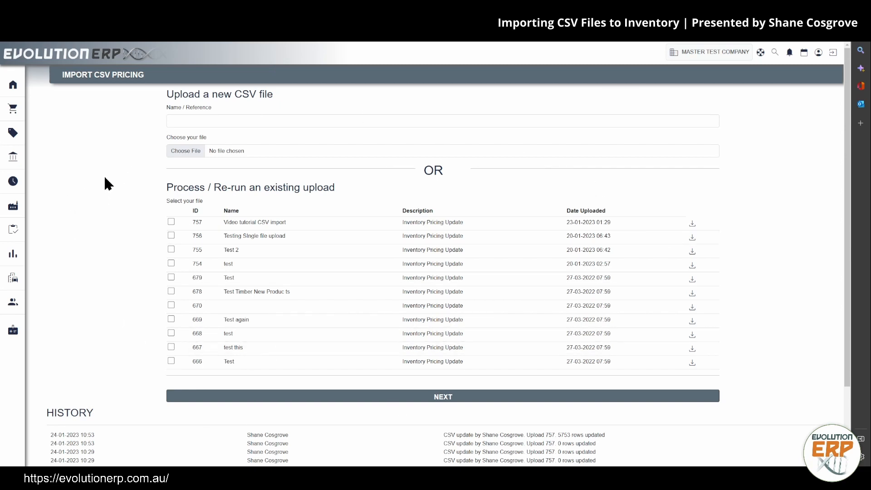
Enter a placeholder name 'asdf' in the Name / Reference field.
click(243, 121)
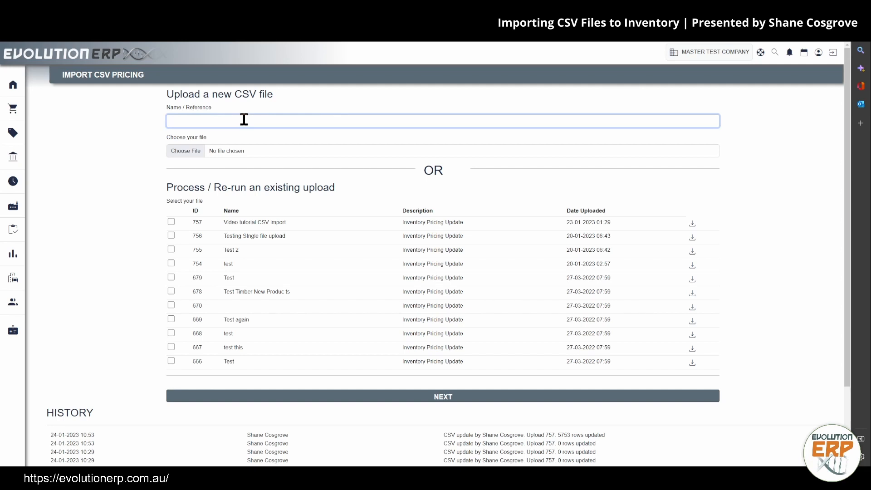
text(asdf)
drag(174, 187, 323, 187)
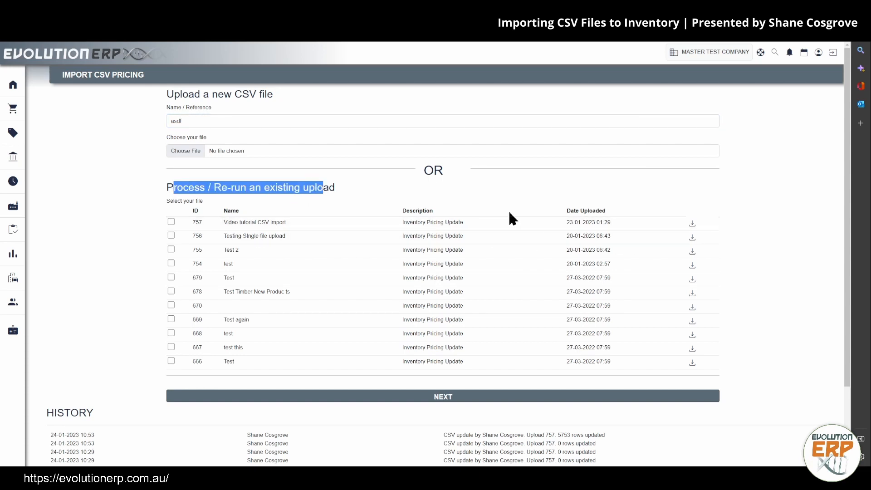
click(396, 189)
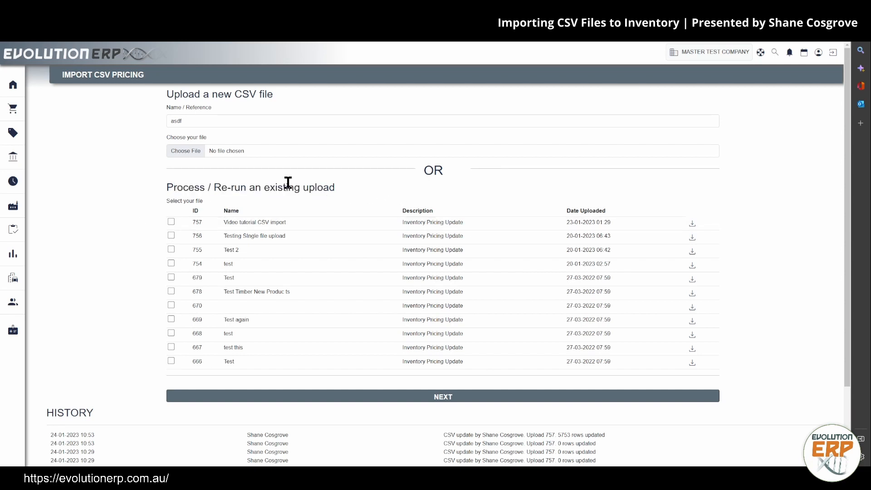
Choose Inventory Insulation.csv, rename the upload 'Video Tutorial 2', and continue to column matching.
click(186, 151)
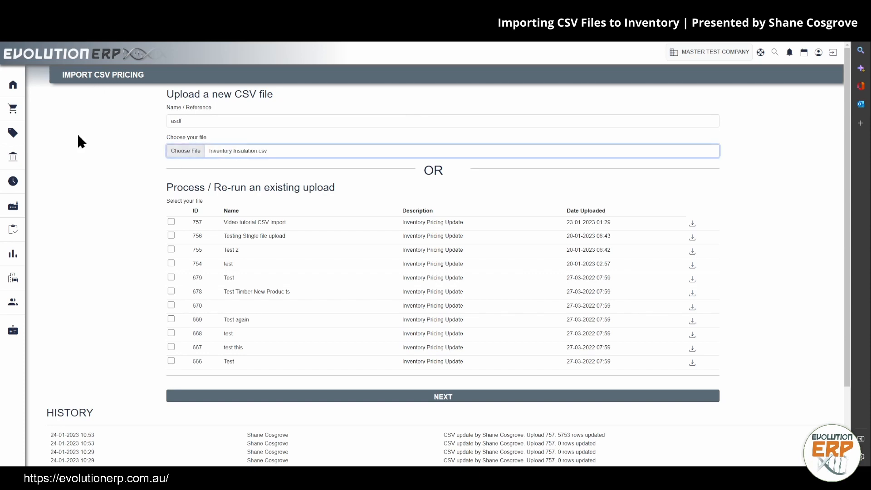
double_click(183, 120)
text(V)
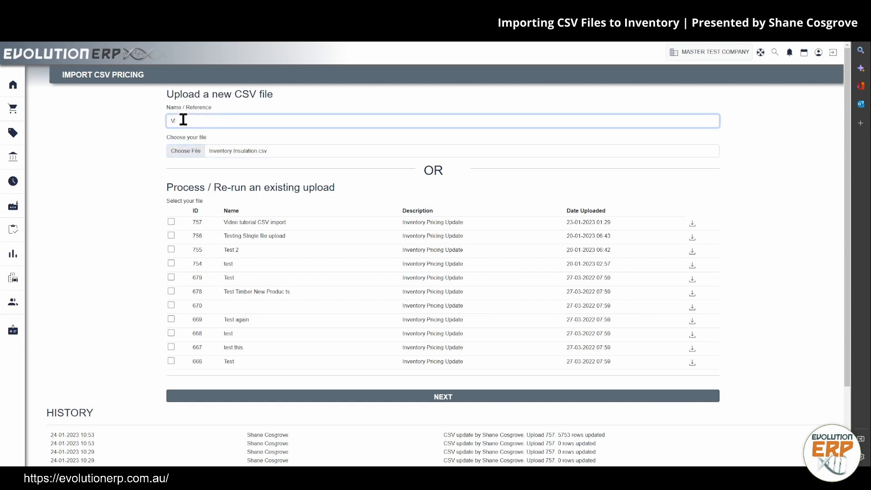
text(ideo Tutorial 2)
click(346, 397)
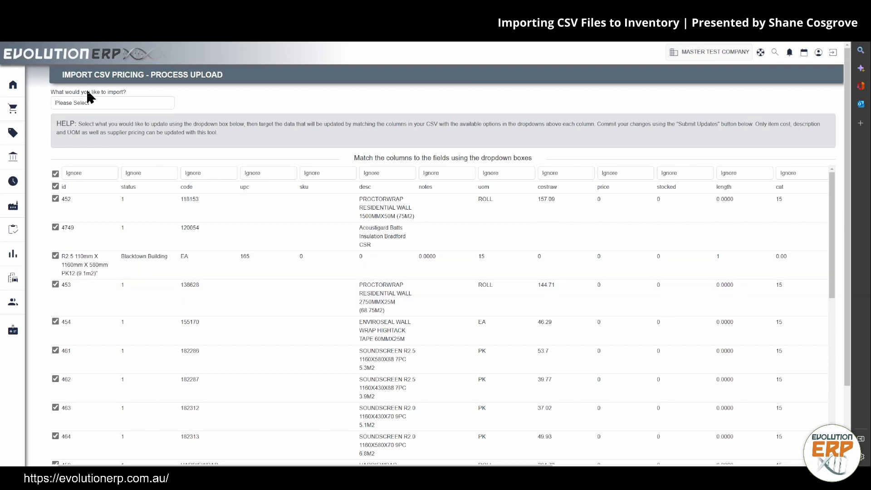
Select 'Import new inventory items' under 'What would you like to import?'.
click(93, 99)
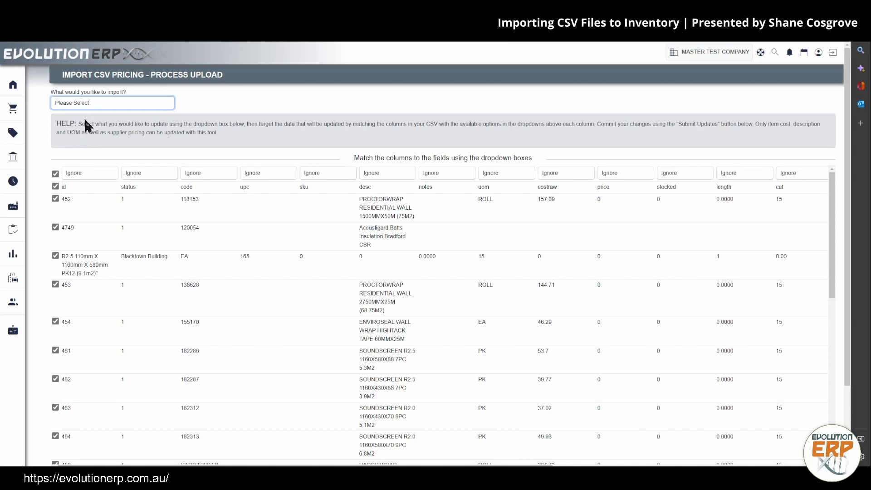
click(88, 124)
Map the code, desc, uom and costraw columns to Code, Description, UOM and Cost.
click(197, 176)
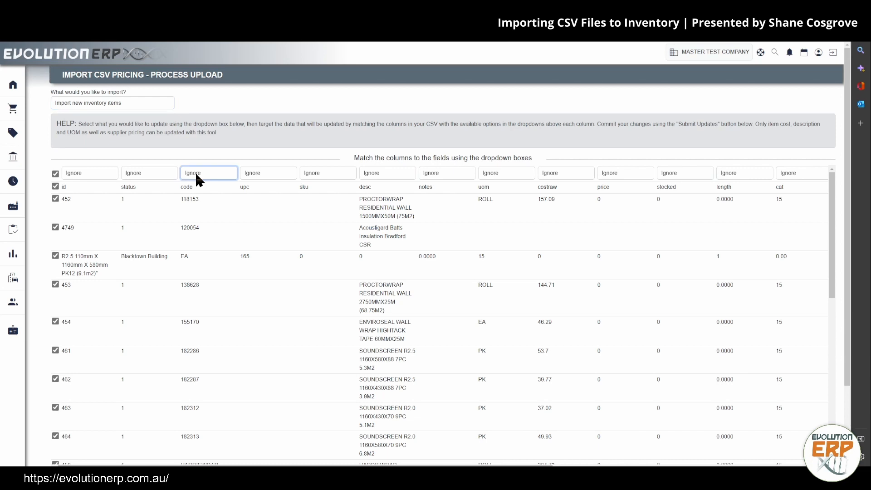
click(201, 197)
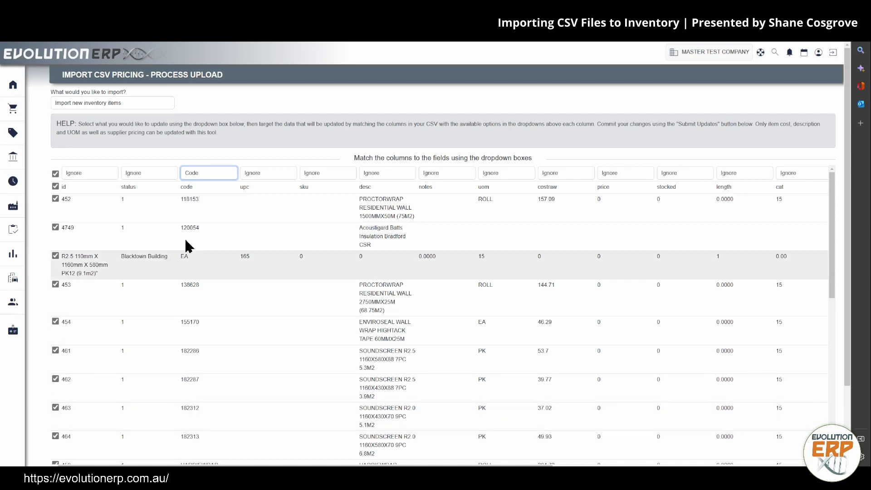
click(380, 175)
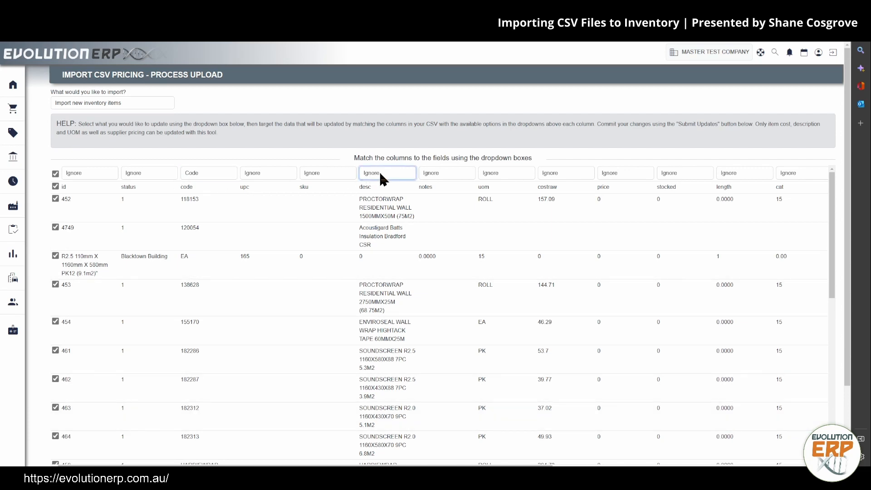
click(380, 208)
click(490, 173)
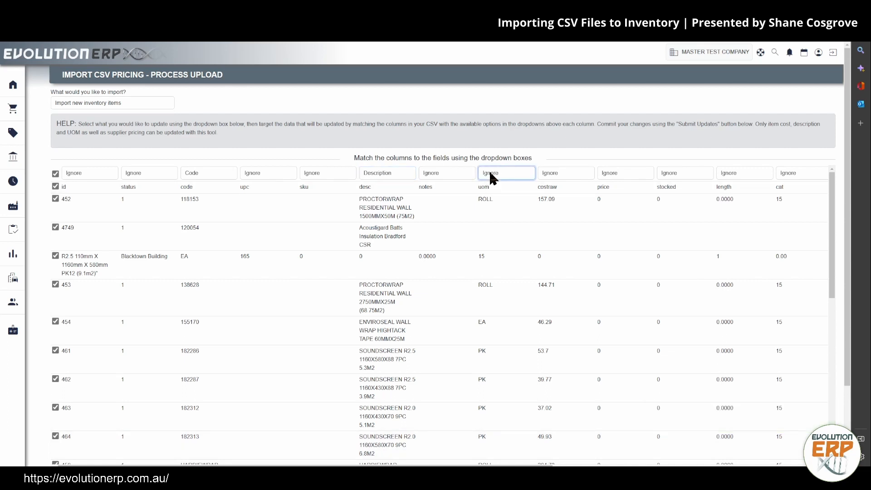
click(495, 235)
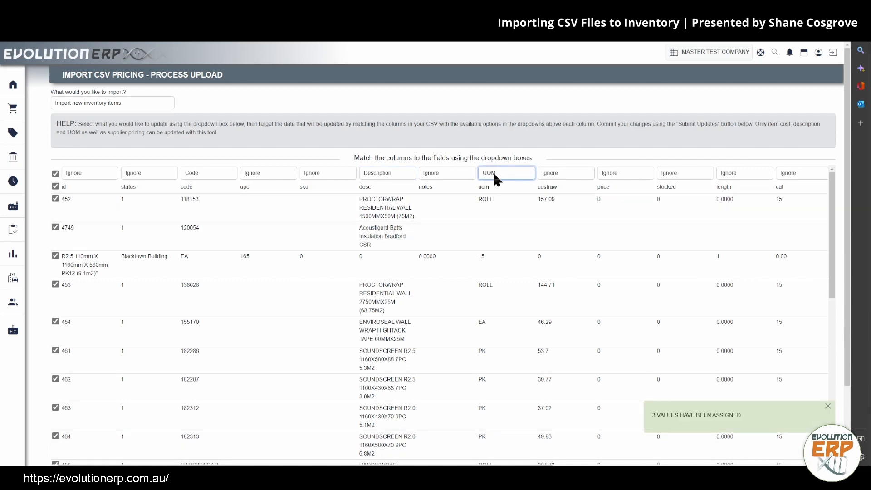
click(555, 171)
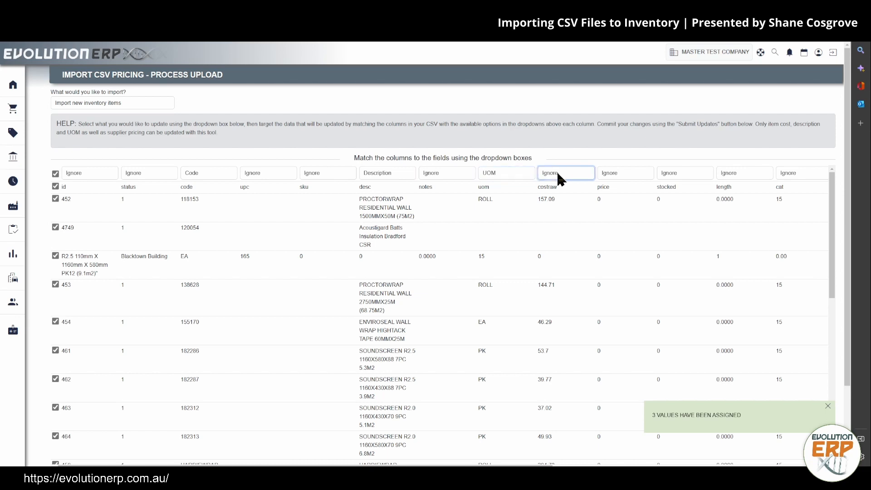
click(556, 228)
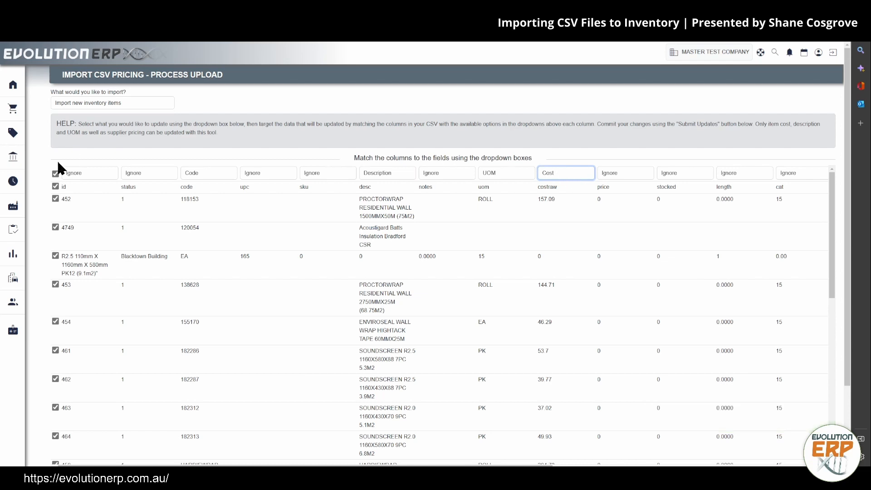
Untick the id header row and scroll down to the submit button.
click(55, 186)
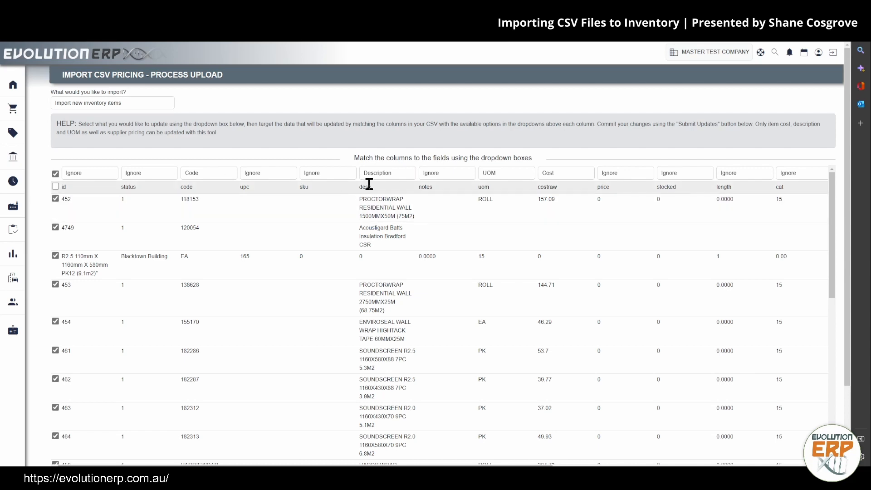
scroll(172, 150, down, 3)
scroll(139, 356, up, 3)
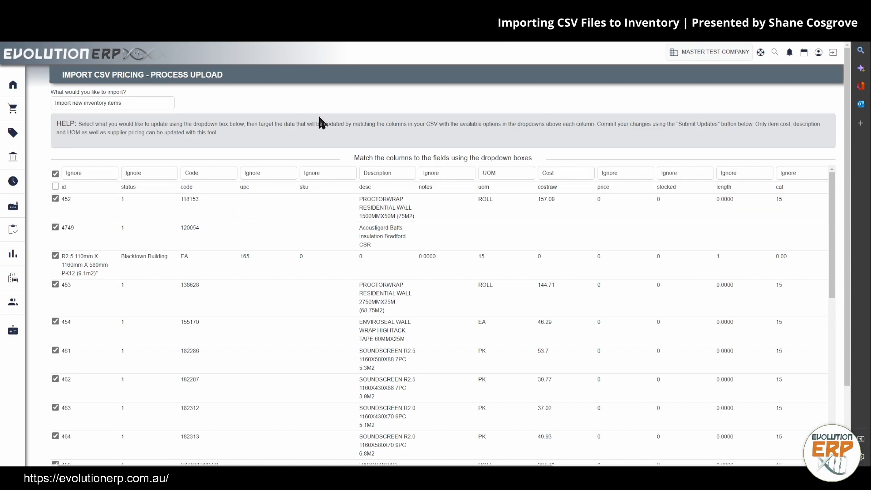
scroll(319, 117, down, 2)
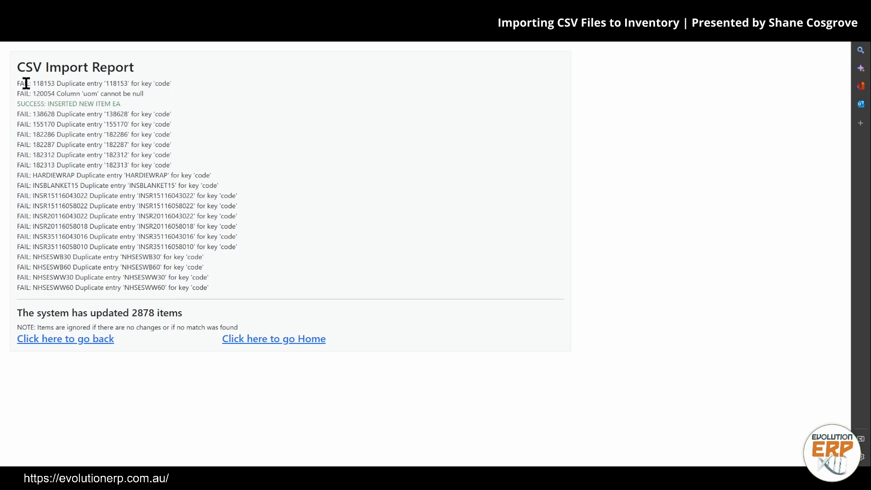
drag(27, 83, 213, 272)
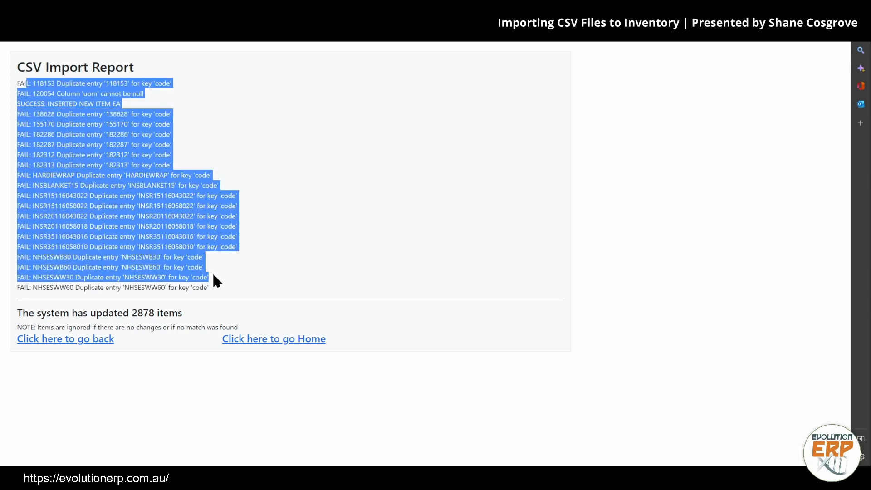
click(83, 132)
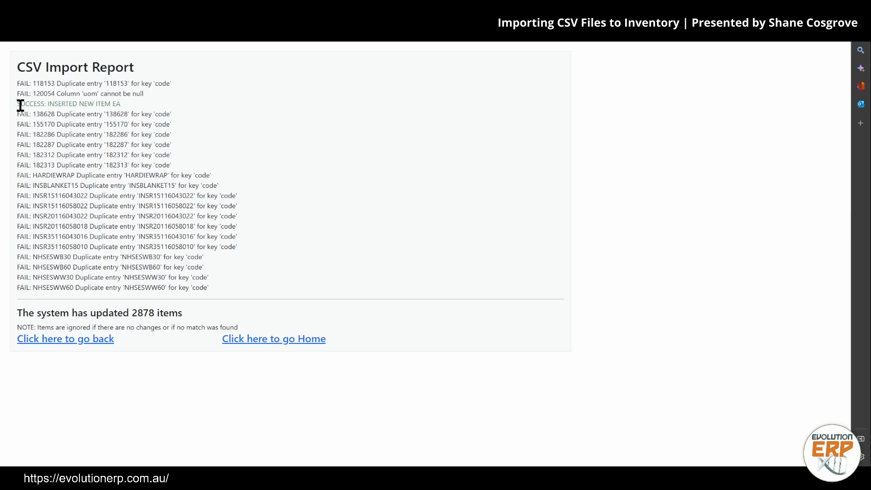
drag(24, 114, 236, 286)
drag(44, 114, 233, 294)
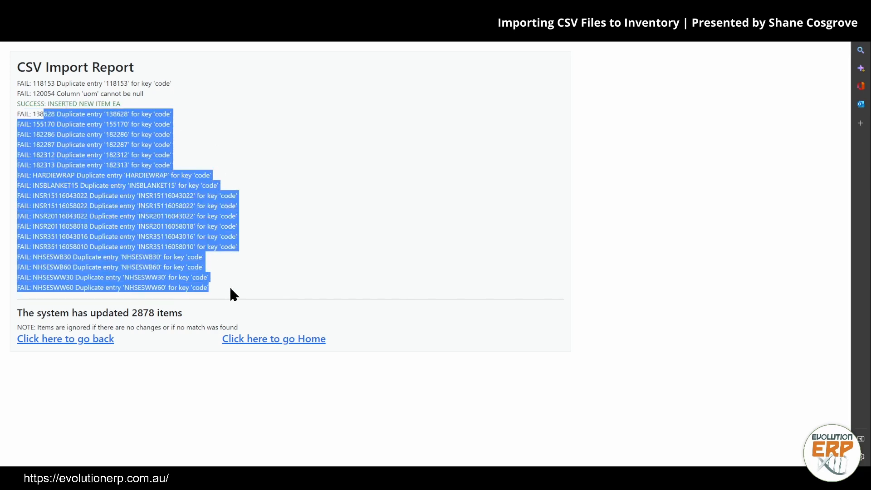
click(330, 247)
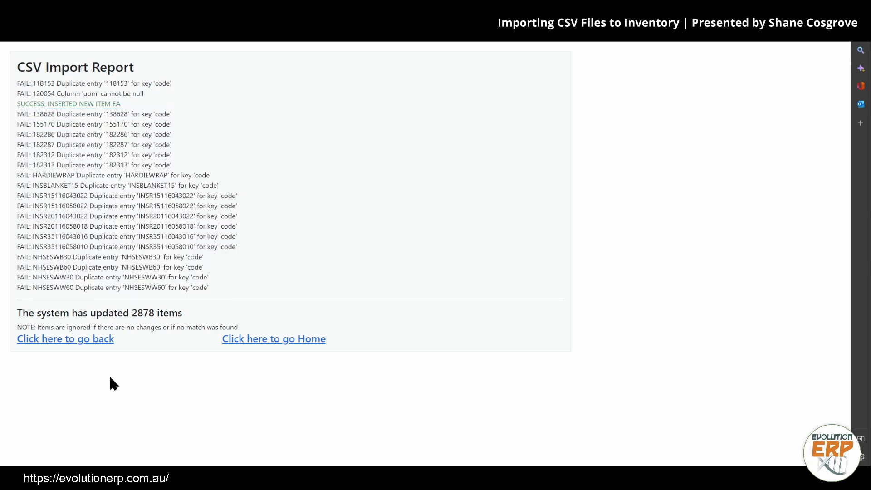
Return to the upload page and set the import type to update existing inventory items.
click(86, 340)
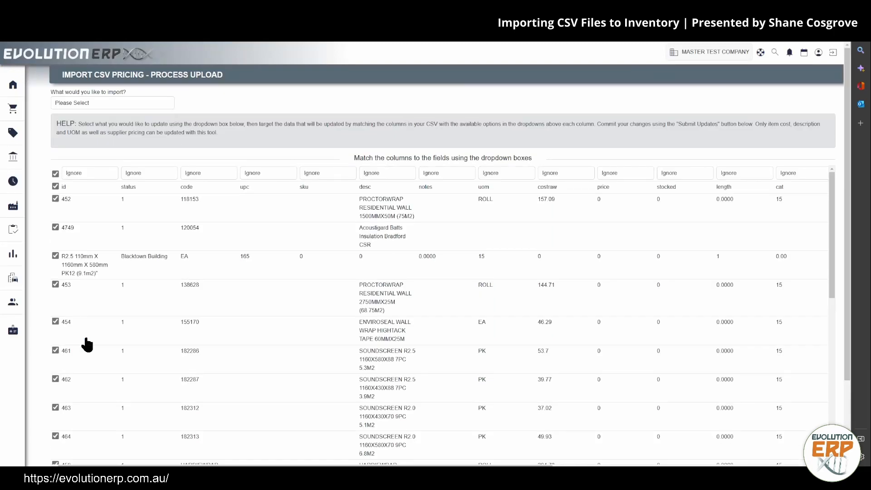
click(84, 103)
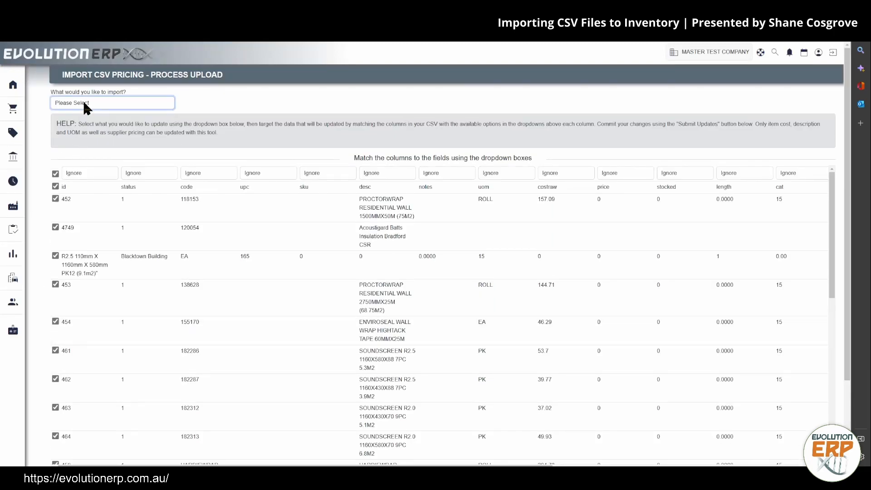
click(114, 129)
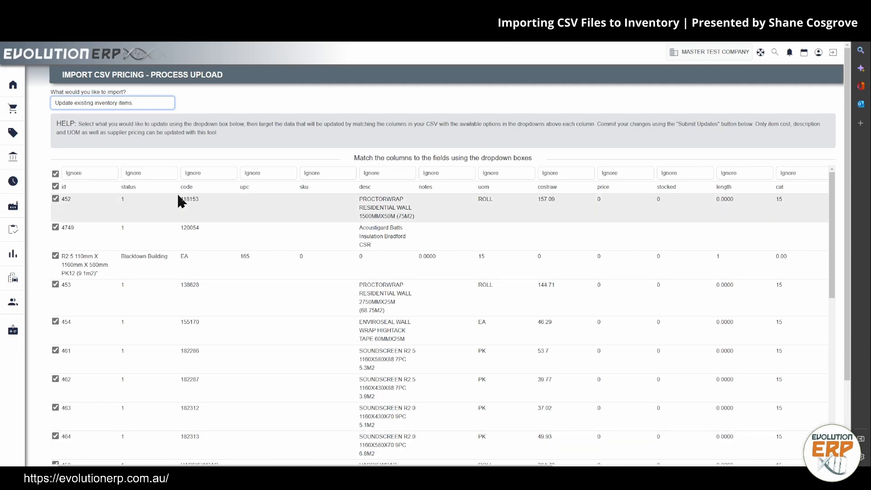
Reopen Inventory > Tools > CSV File Importer and select existing upload 758 'Video Tutorial 2'.
mouse_move(5, 387)
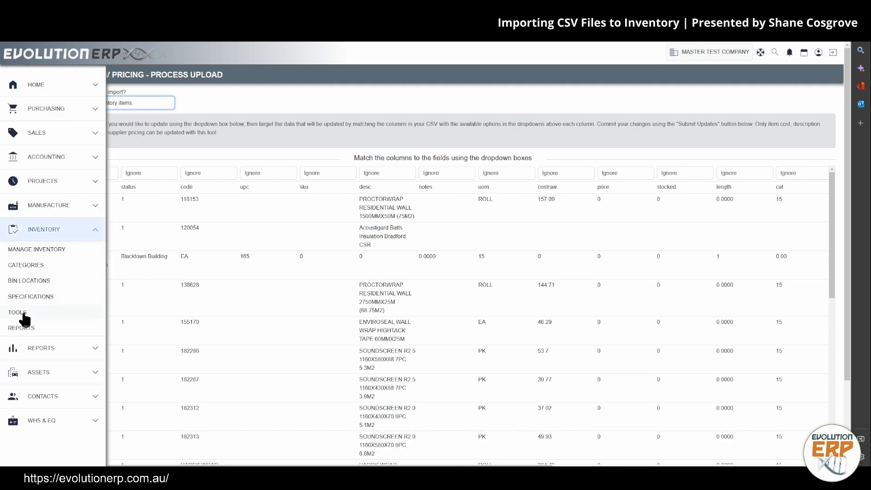
click(21, 313)
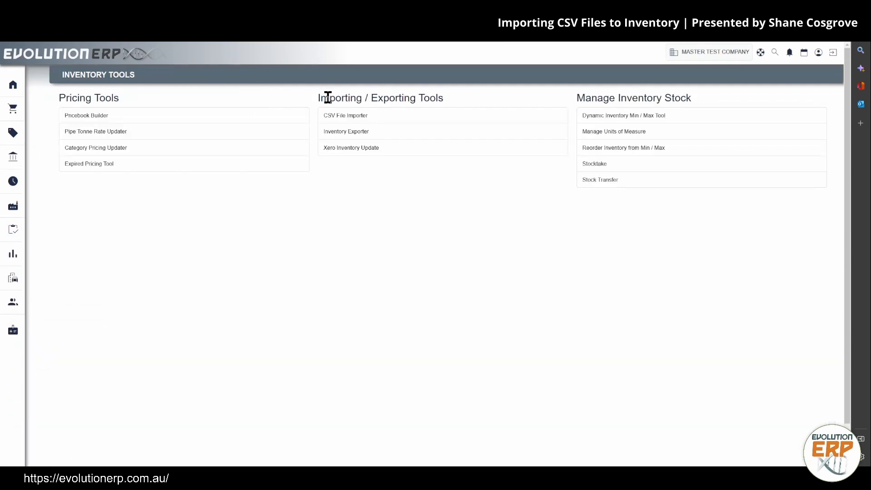
click(346, 116)
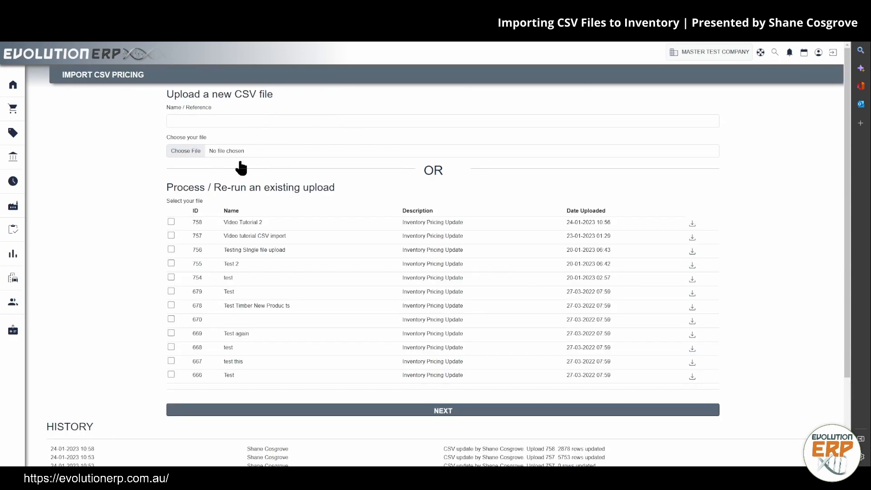
click(170, 222)
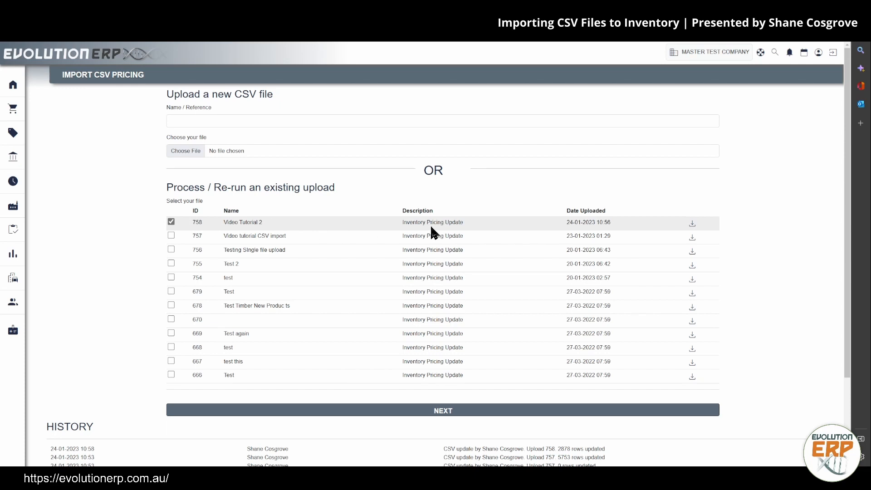
Continue with the upload, choose 'Update existing inventory items', and exclude the id header row.
click(308, 412)
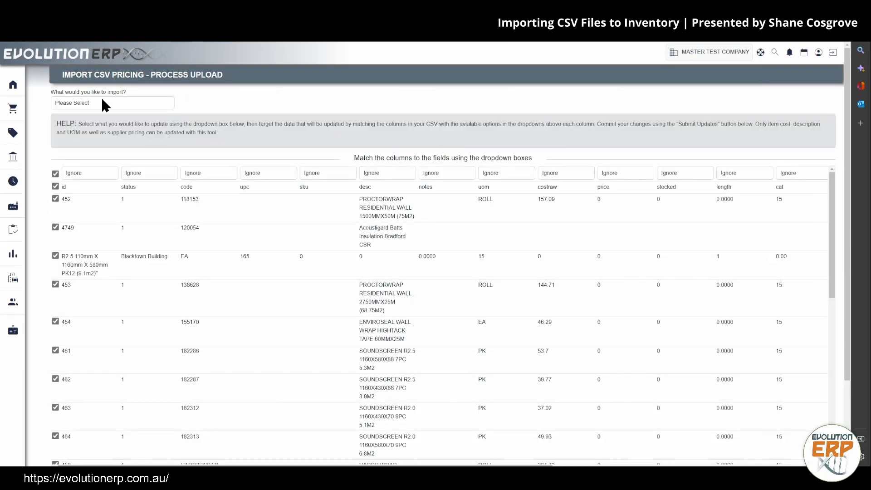
click(102, 98)
click(83, 108)
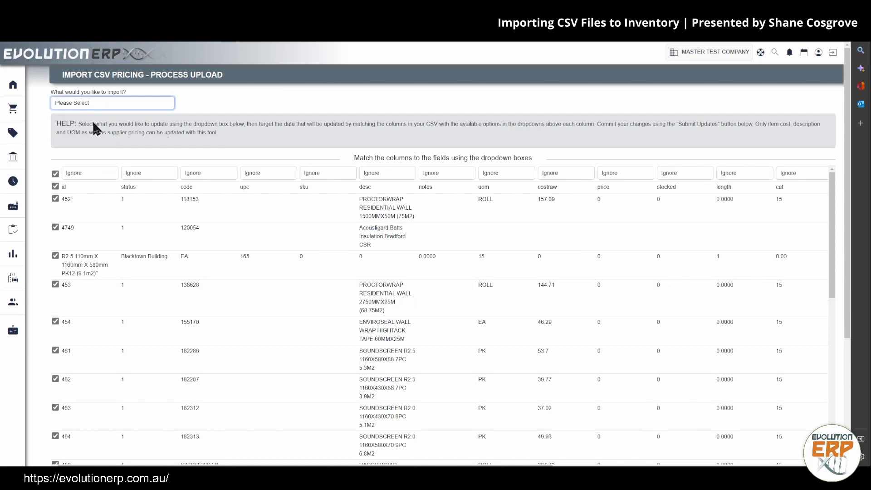
click(96, 131)
click(55, 187)
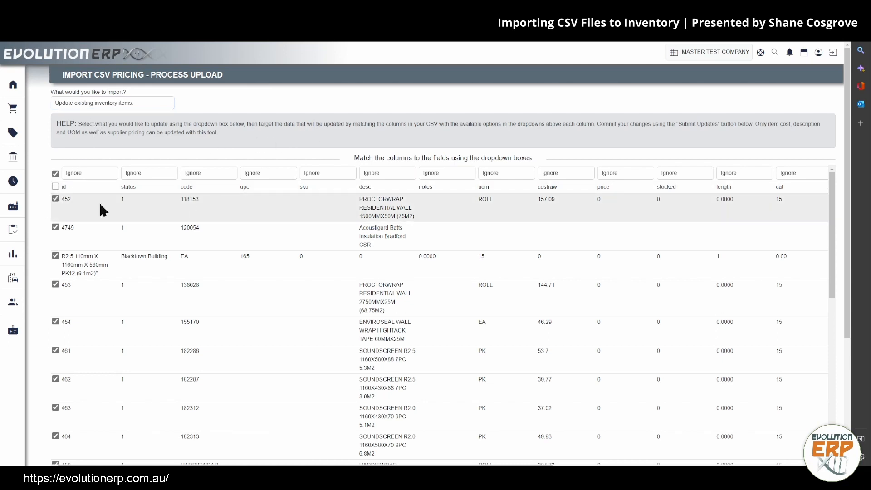
Map code, desc, uom and costraw to Code, Description, UOM and Cost.
click(201, 177)
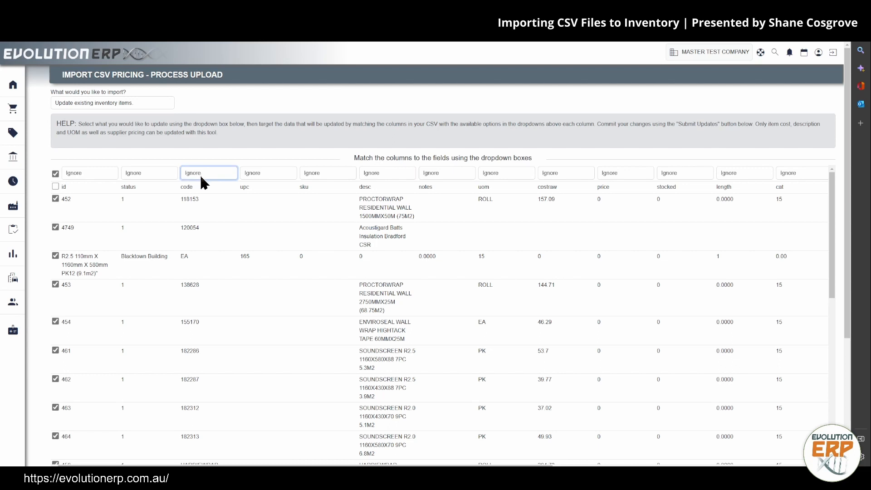
click(202, 193)
click(383, 172)
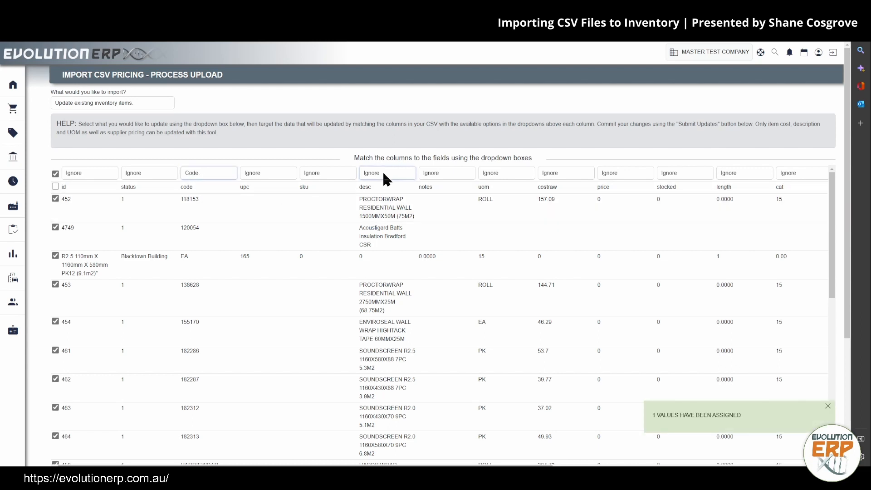
click(393, 216)
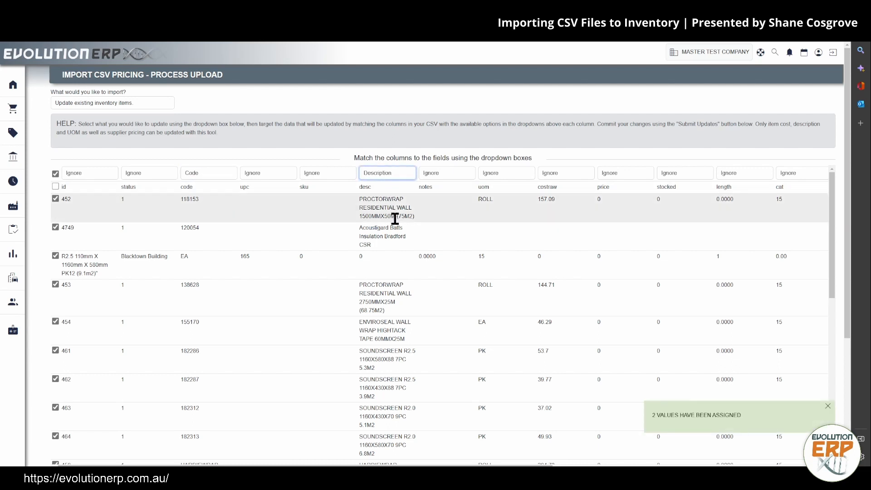
click(498, 173)
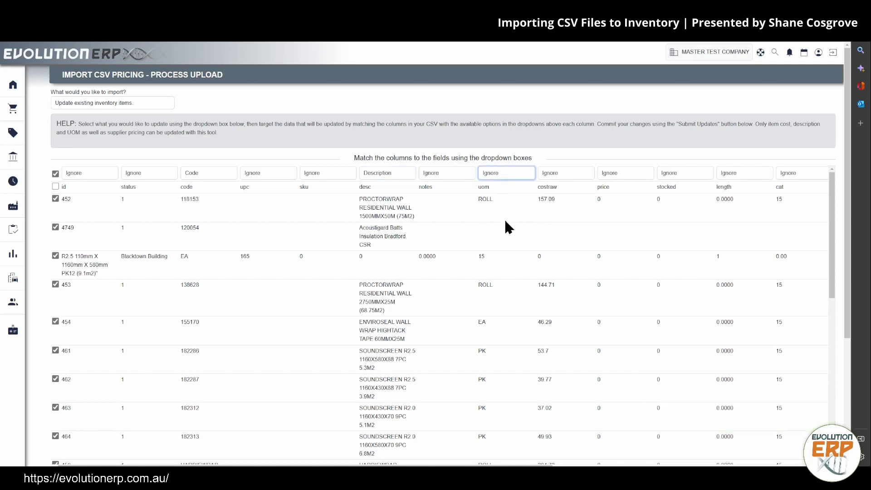
click(501, 236)
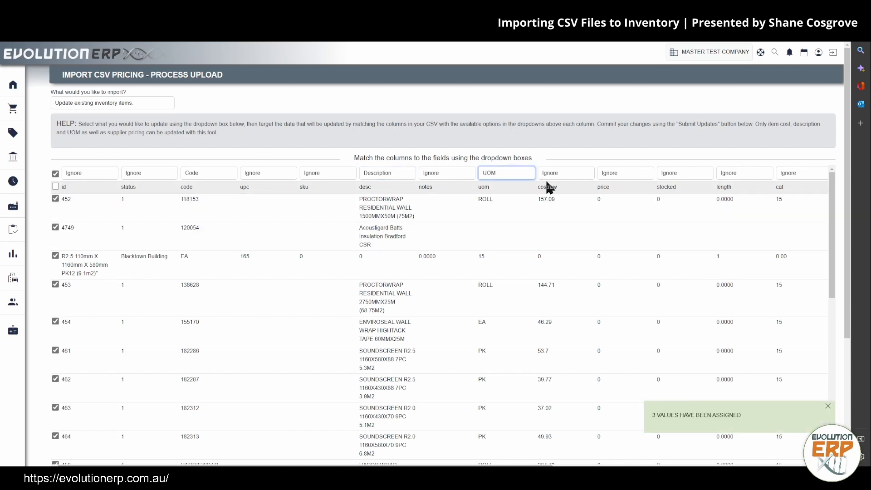
click(547, 174)
click(559, 228)
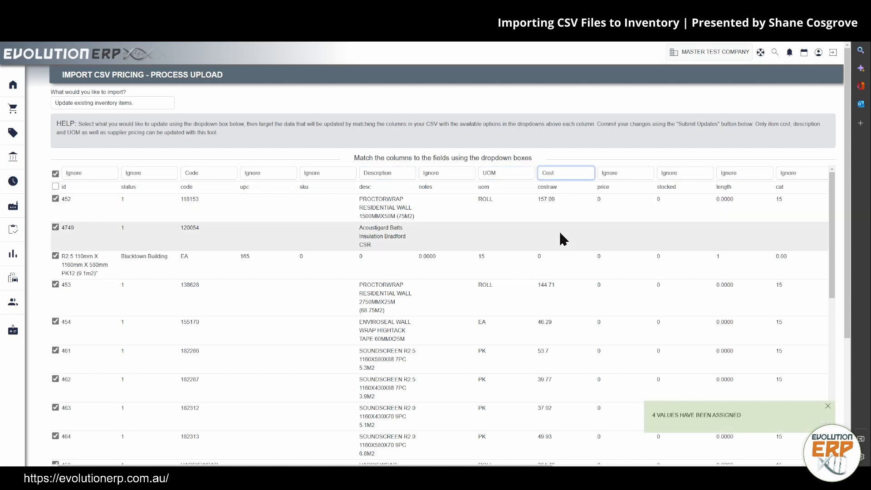
Scroll down the CSV Import Report and highlight its summary of updated items.
scroll(251, 174, down, 4)
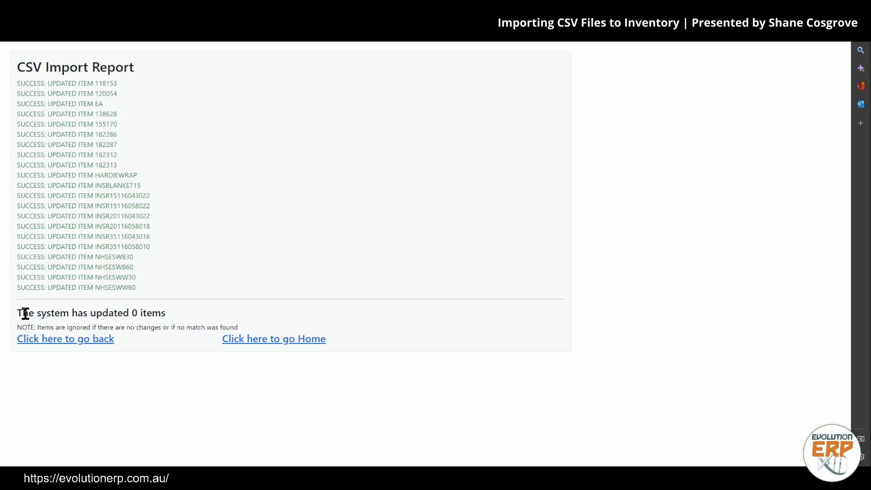
drag(23, 312, 186, 318)
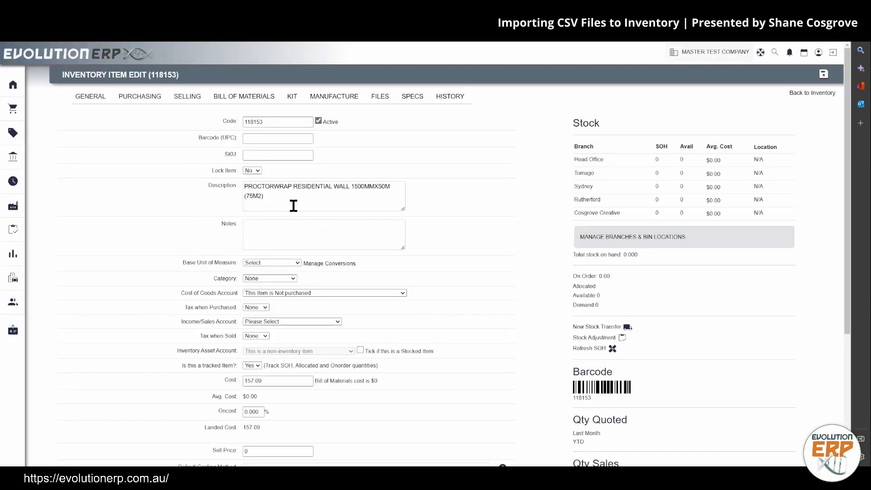
Replace item 118153's description with 'My old description' and save it.
click(278, 197)
key(ctrl+a)
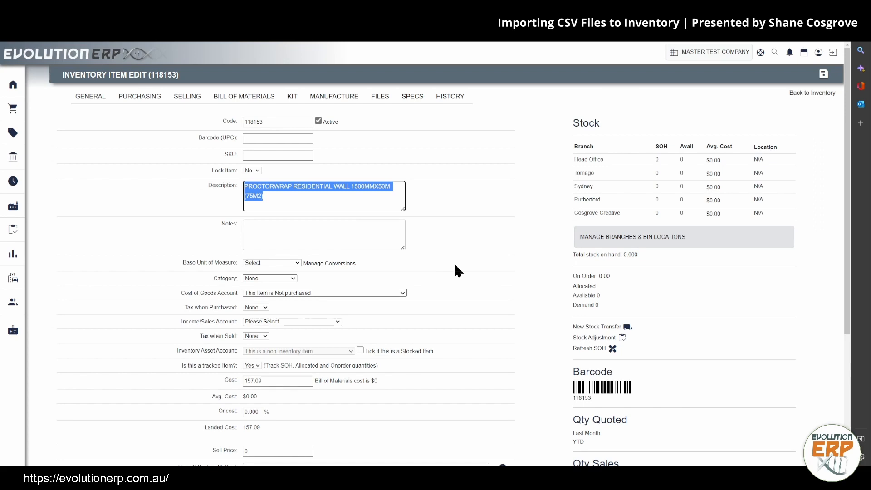
text(My old d)
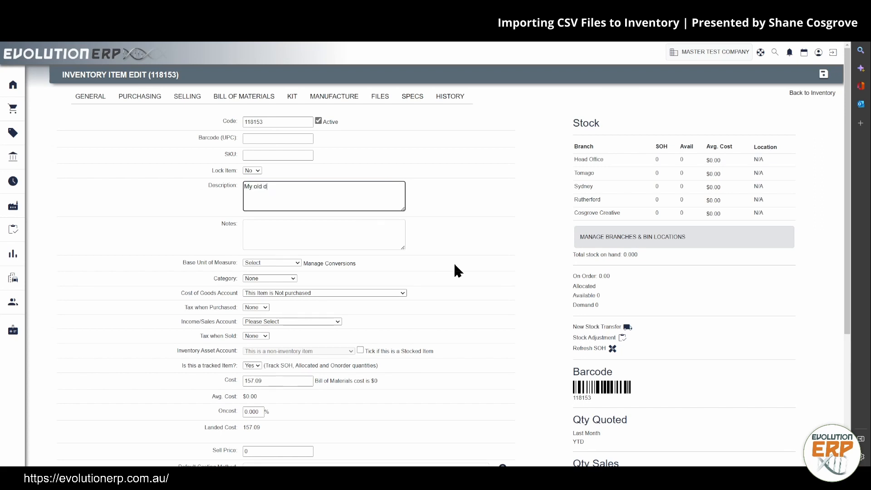
text(escription)
click(823, 74)
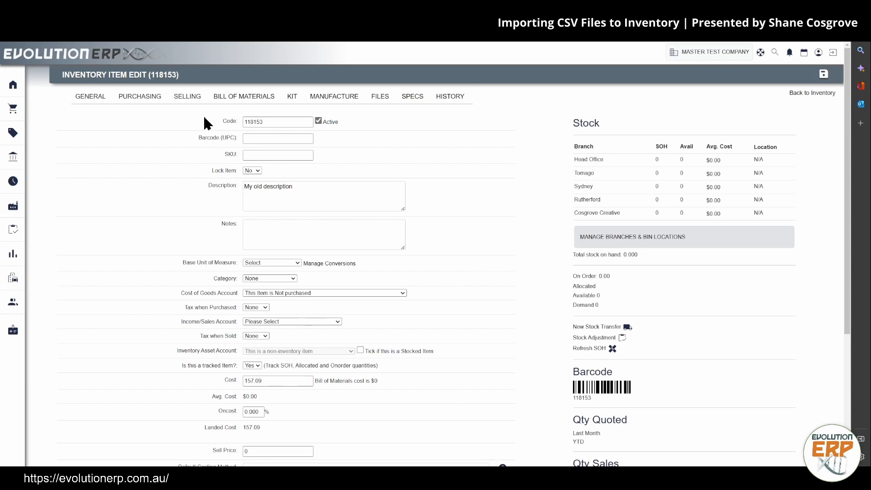
double_click(260, 122)
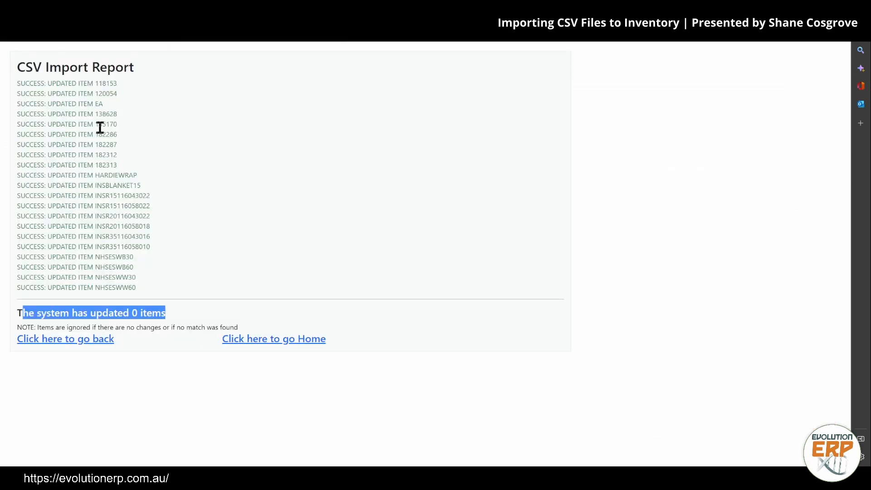
Go back from the report to the upload page and choose 'Update existing inventory items'.
double_click(108, 83)
click(254, 143)
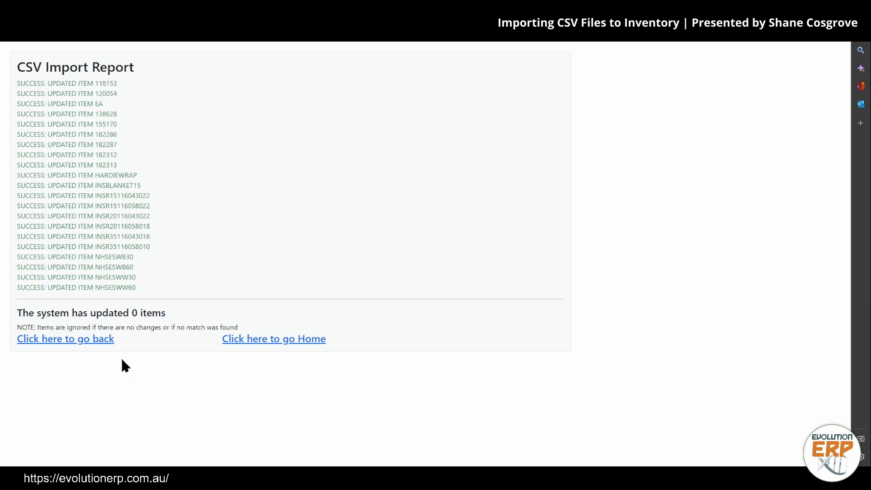
click(99, 341)
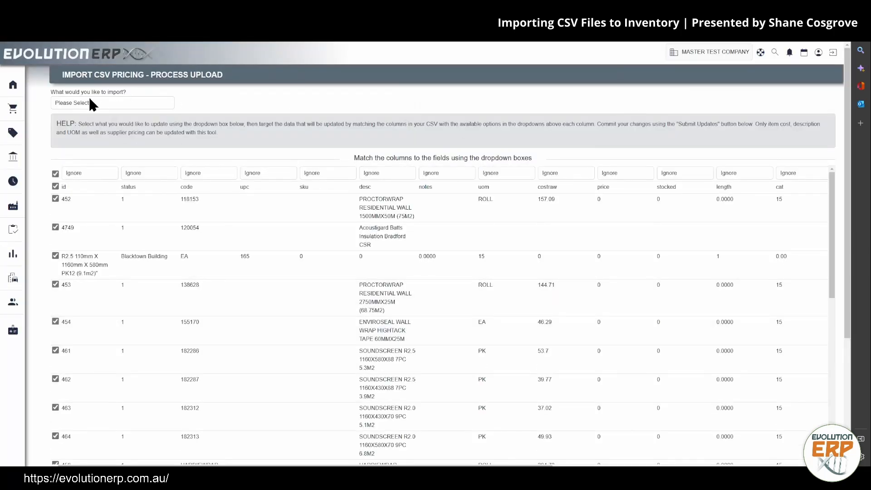
click(86, 105)
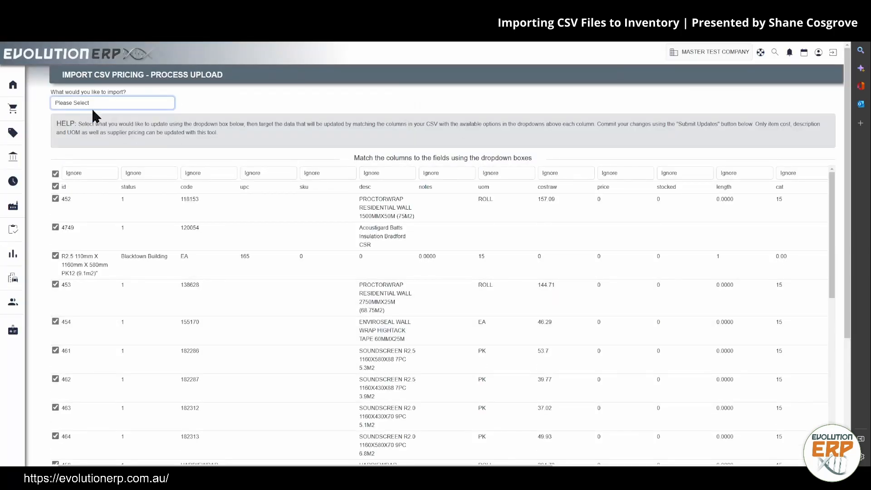
click(107, 129)
Map the code, desc, uom and costraw columns to Code, Description, UOM and Cost.
click(216, 175)
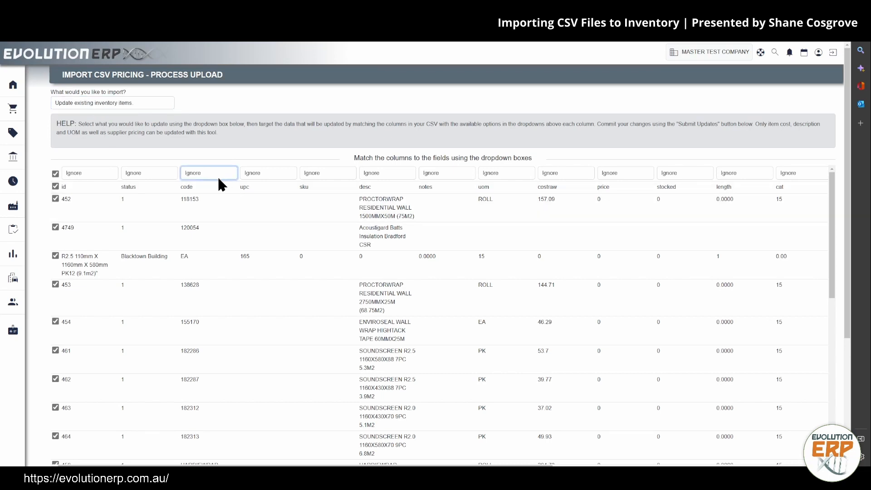
click(206, 196)
click(381, 175)
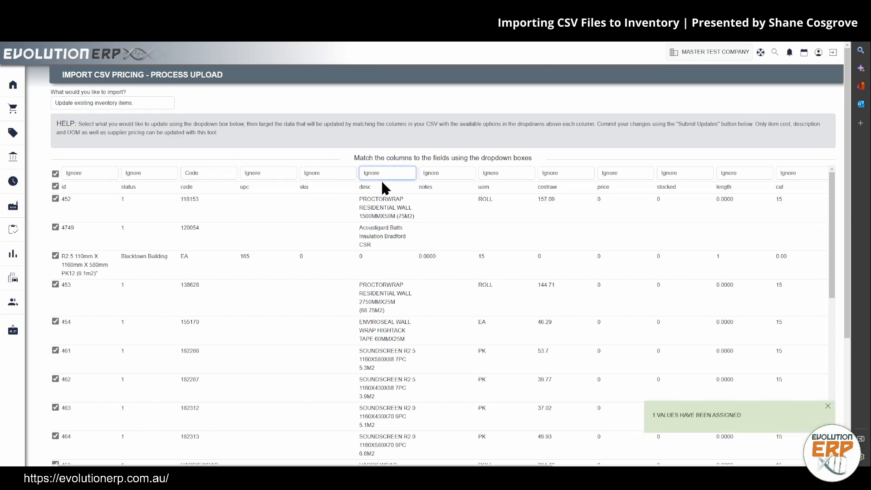
click(390, 210)
click(499, 173)
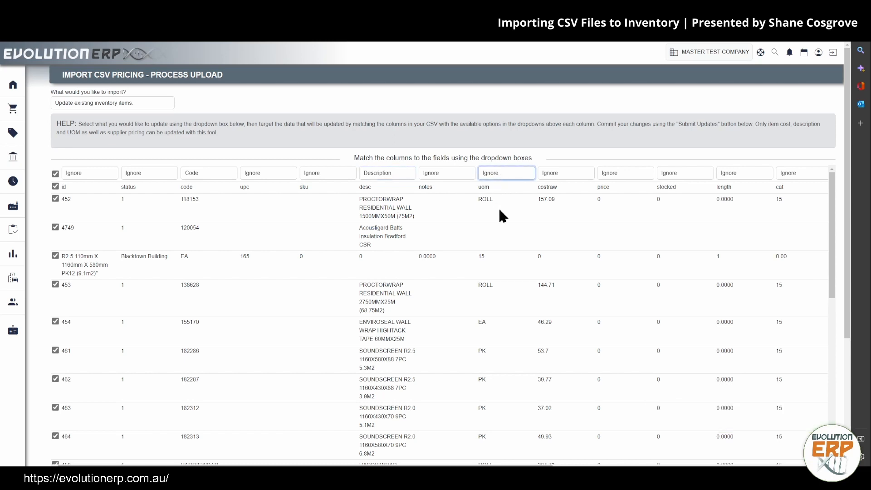
click(499, 237)
click(548, 174)
click(557, 231)
Submit the selected updates, check the 1-item-updated count, and return to Process Upload.
scroll(290, 228, down, 1)
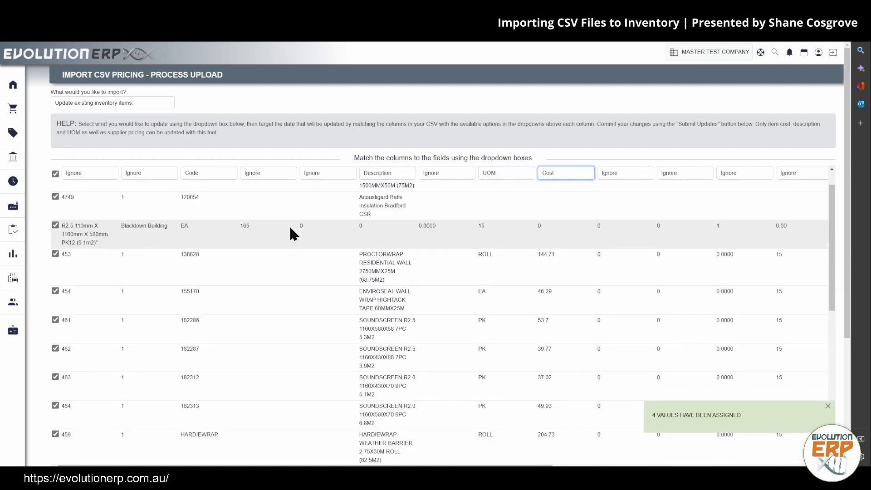
scroll(290, 227, down, 5)
scroll(471, 322, down, 4)
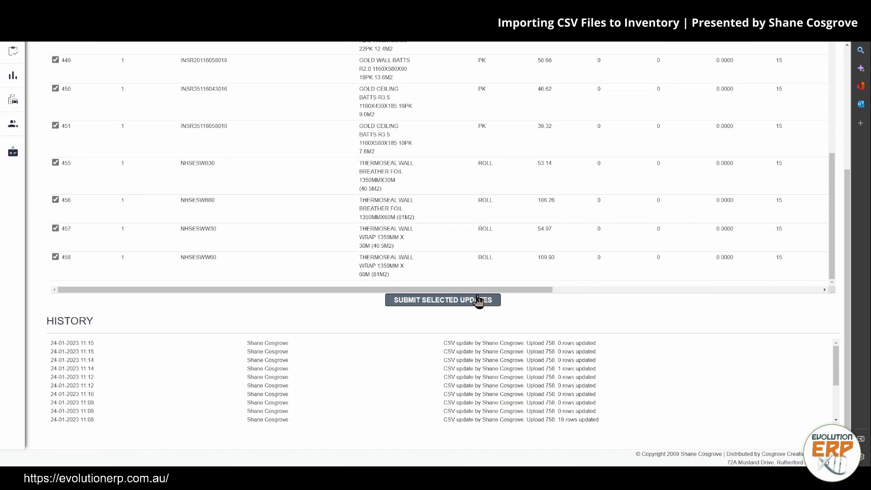
click(478, 300)
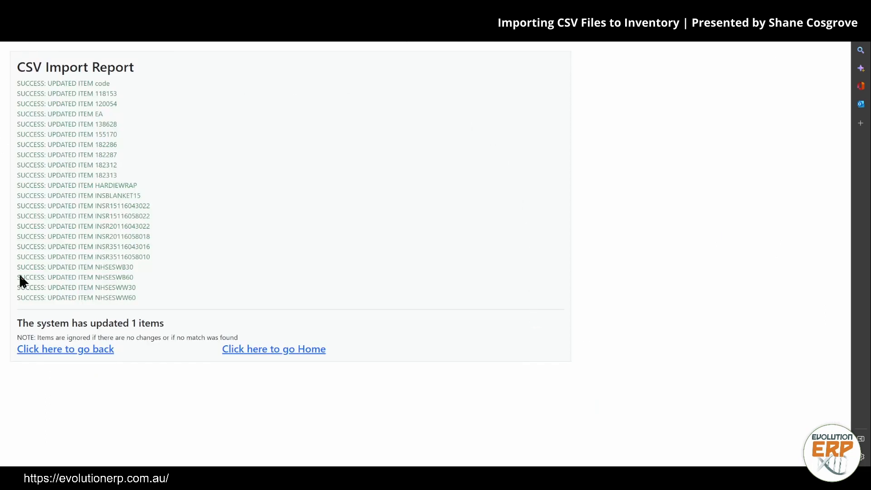
drag(38, 324, 196, 336)
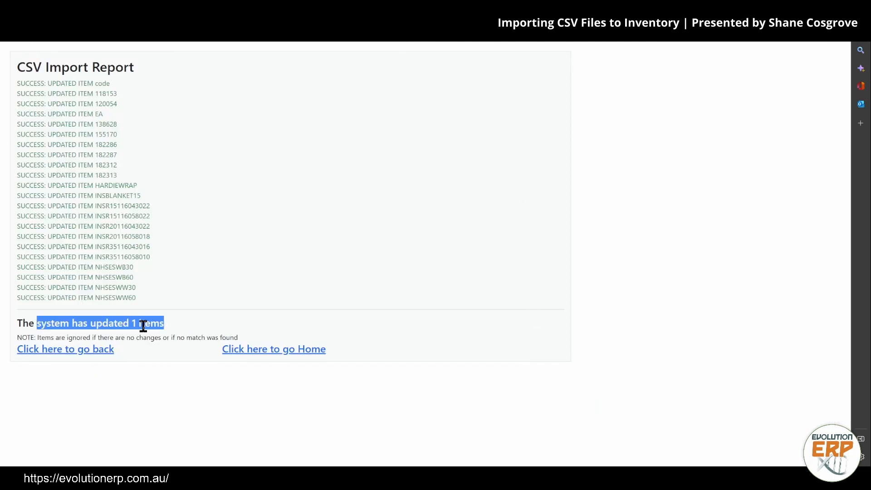
click(129, 429)
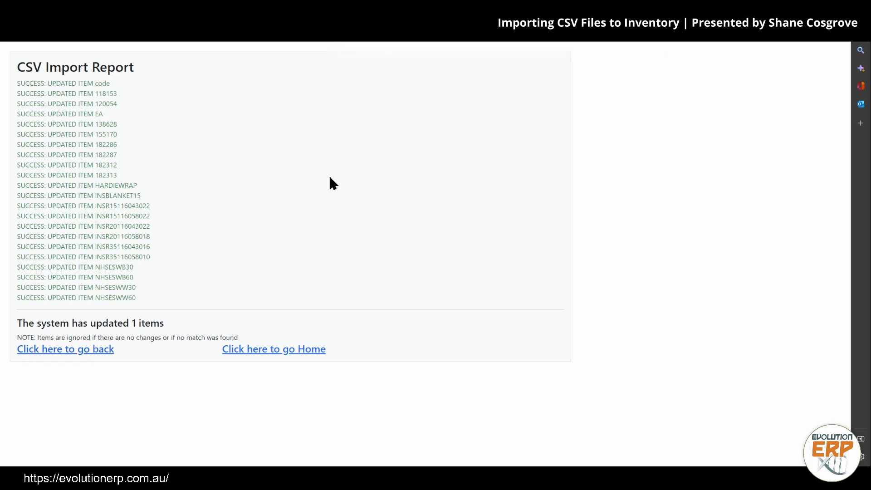
key(alt+Left)
click(99, 100)
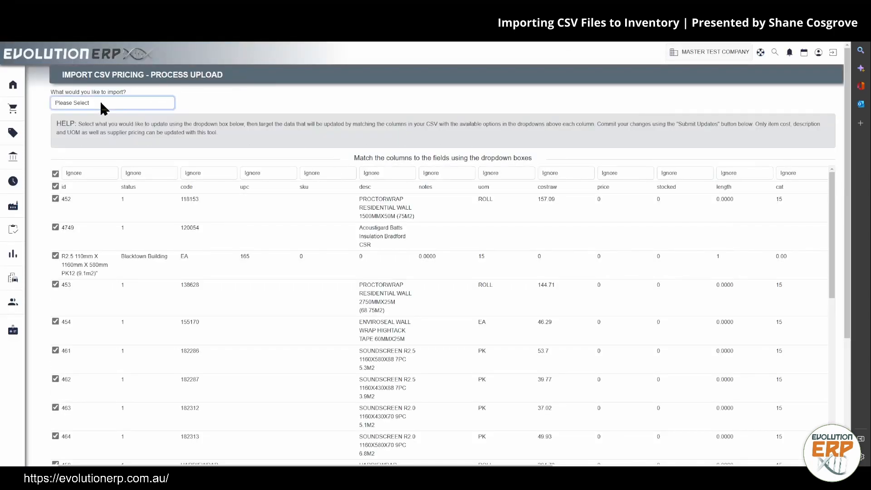
Set the import type to 'Import supplier specific pricing', then go to Inventory > Tools.
click(97, 129)
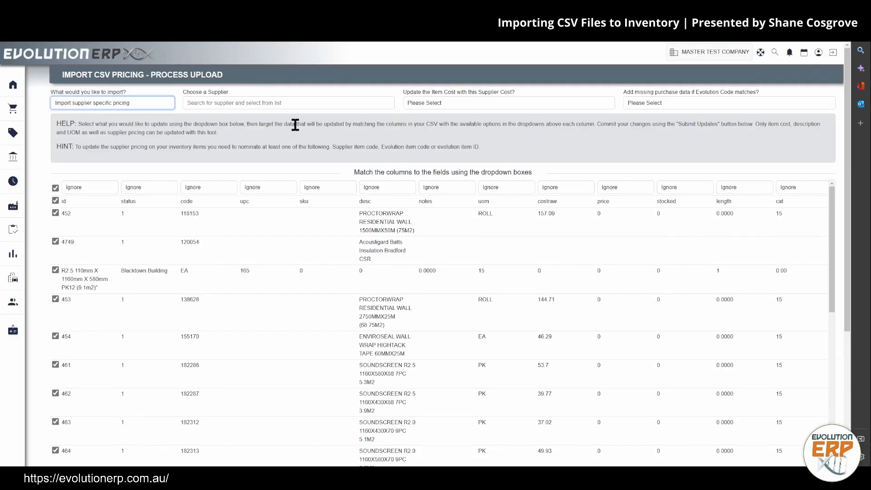
mouse_move(4, 351)
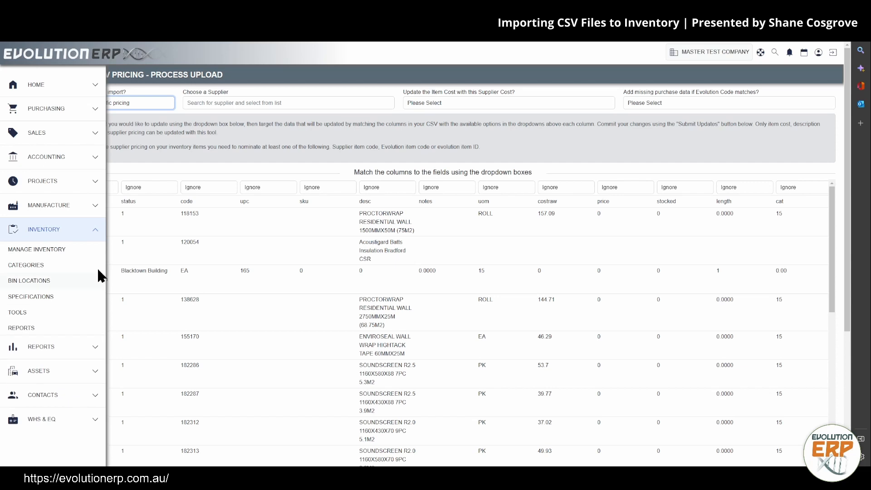
click(18, 309)
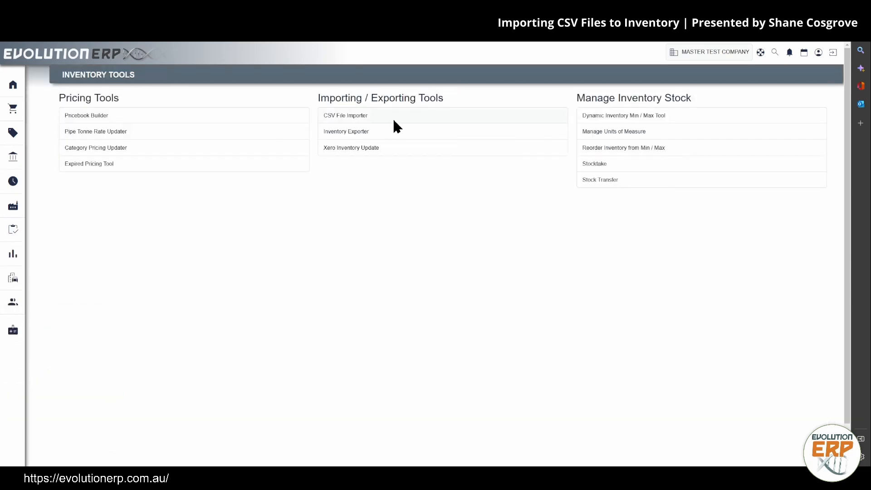
Start a CSV File Importer upload named 'Testing Supplier Pricing' with My Supplier Price List.csv attached.
click(341, 117)
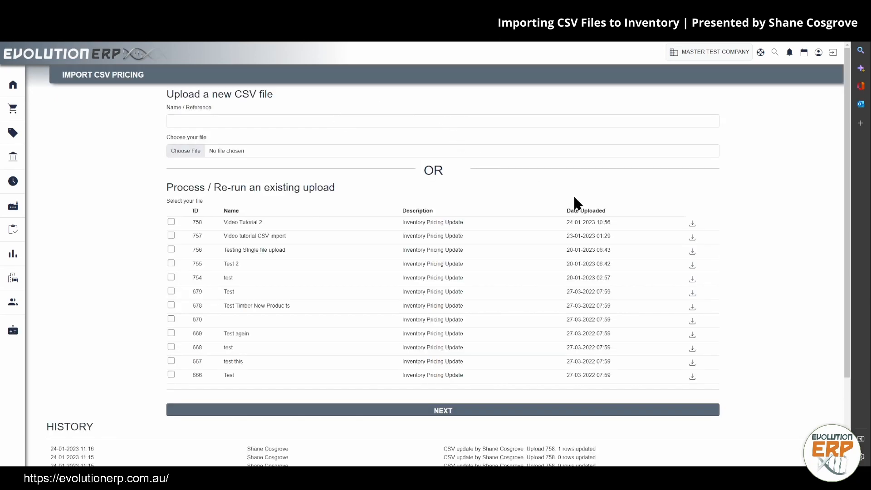
click(219, 117)
text(Testing Supplier)
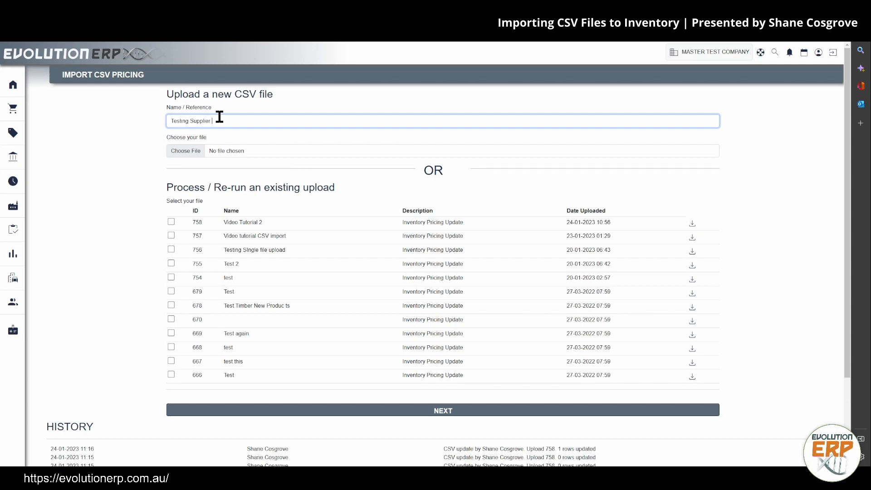
text( Pricing)
click(187, 151)
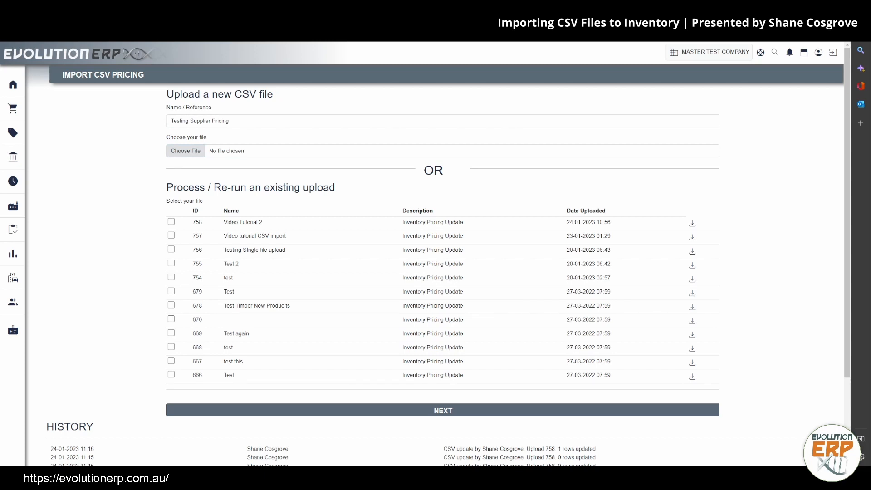
double_click(104, 90)
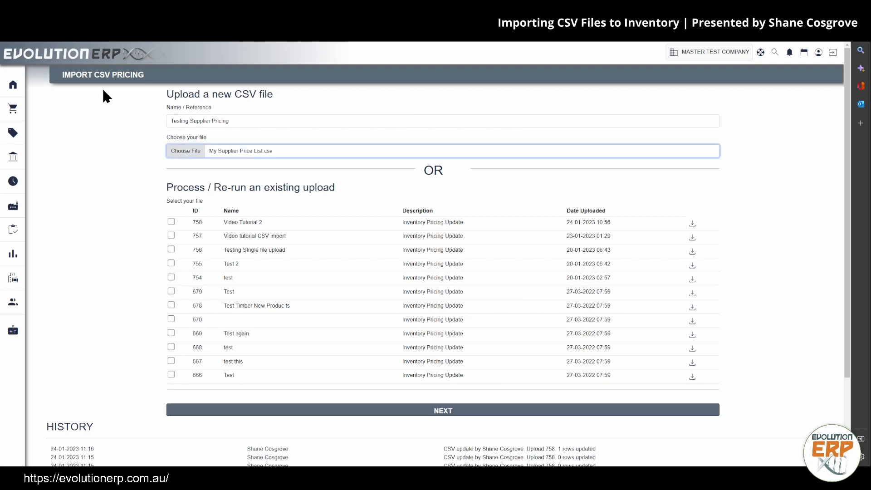
Proceed with the upload as 'Import supplier specific pricing' and choose Vines I.T. as the supplier.
click(437, 413)
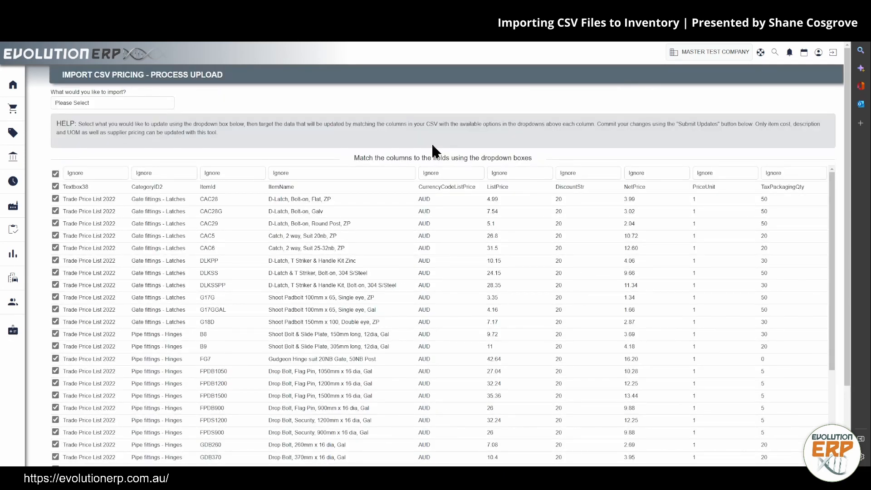
click(86, 102)
click(90, 133)
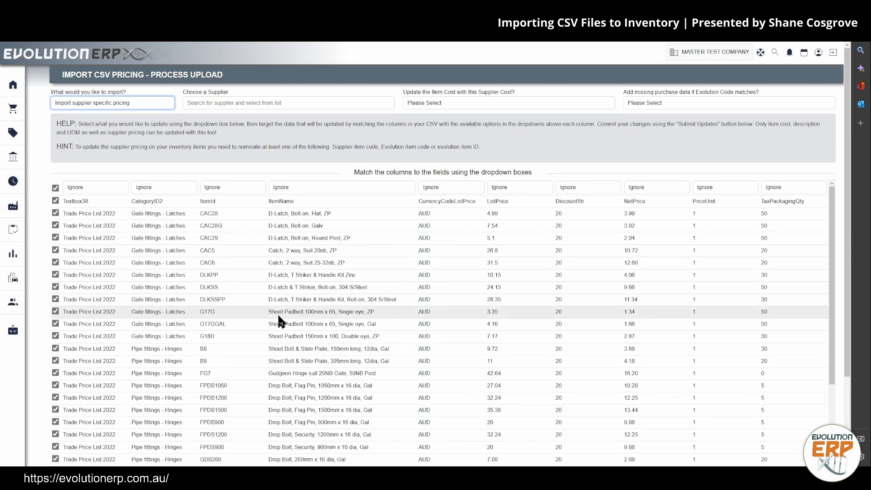
scroll(287, 334, down, 5)
scroll(155, 327, up, 5)
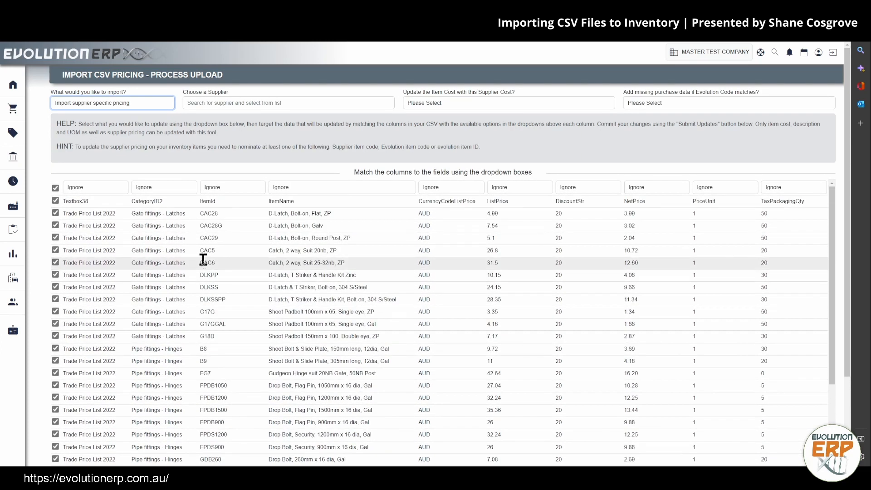
click(214, 105)
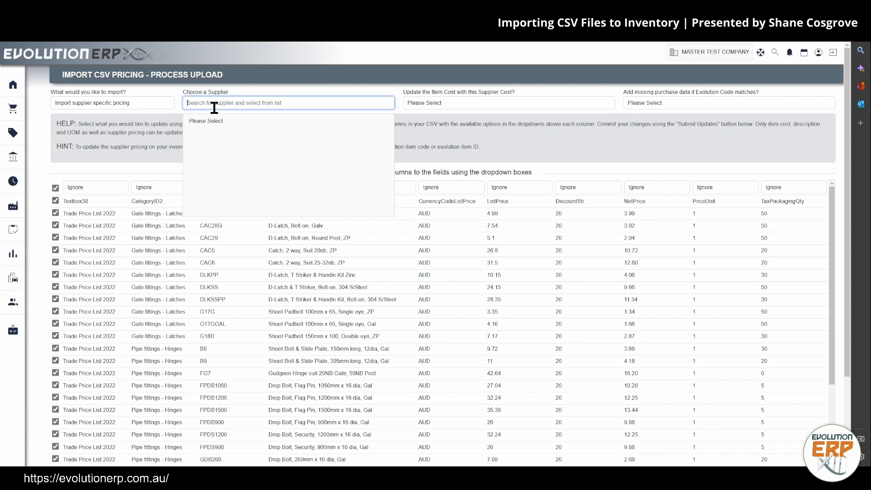
text(Vines)
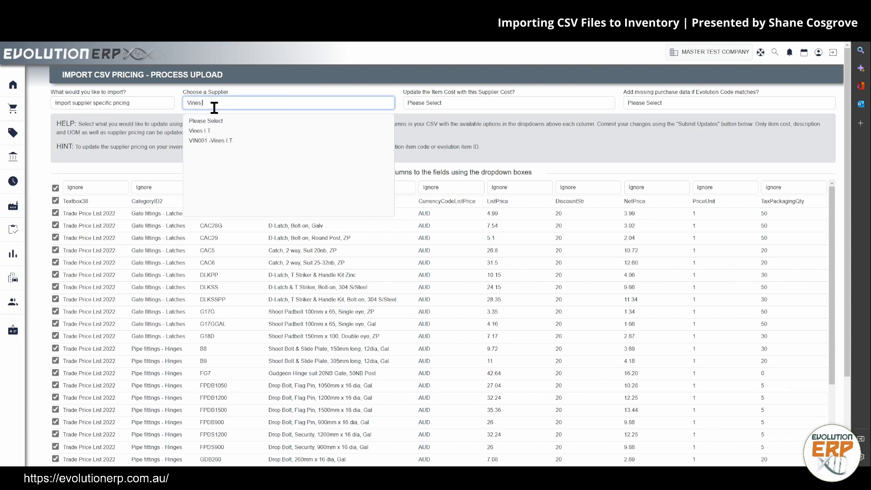
click(238, 130)
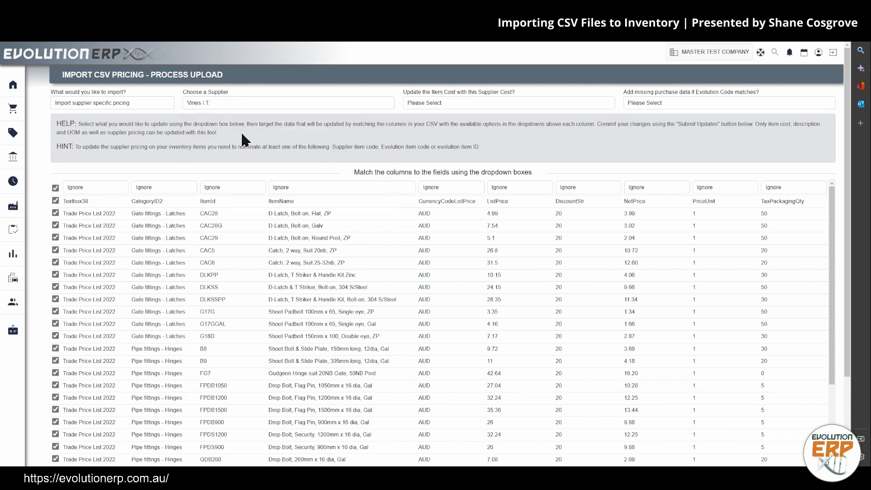
Set Update Item Cost to No, then reopen the item-cost update options.
click(494, 99)
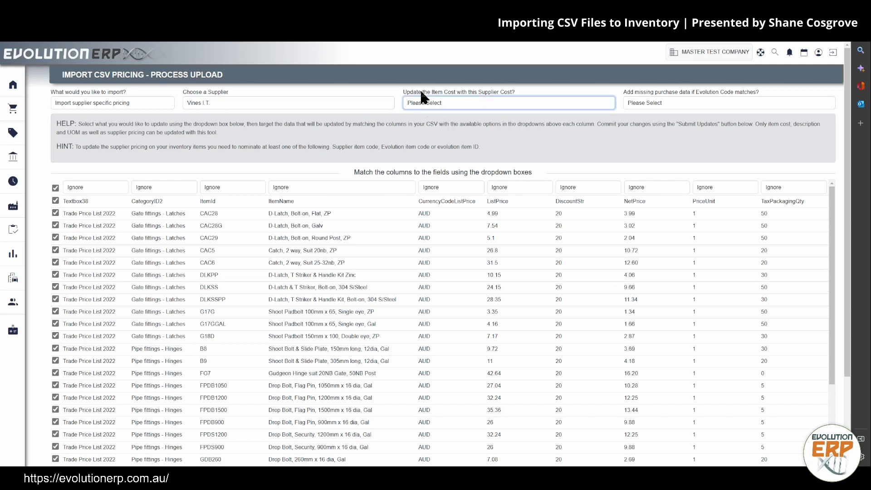
click(423, 124)
click(100, 102)
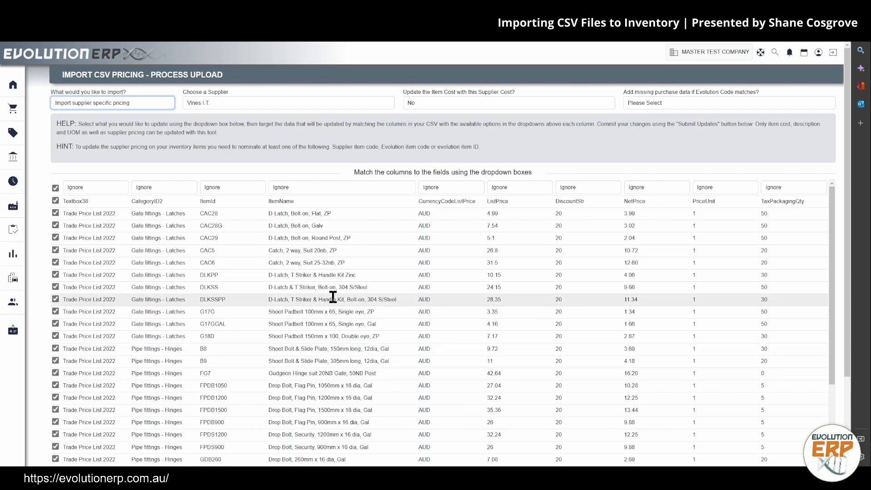
click(414, 100)
Choose the Update Item Cost option, then reload the item and check its current cost of 157.09.
click(421, 119)
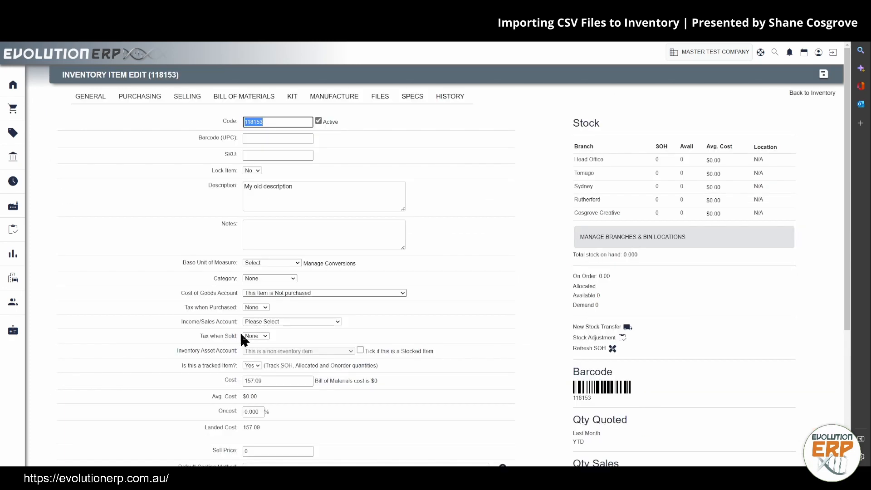
click(460, 241)
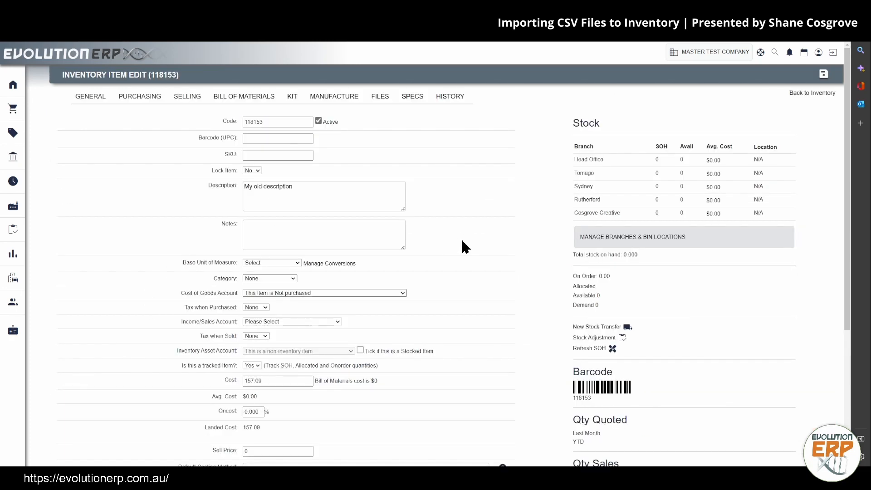
key(F5)
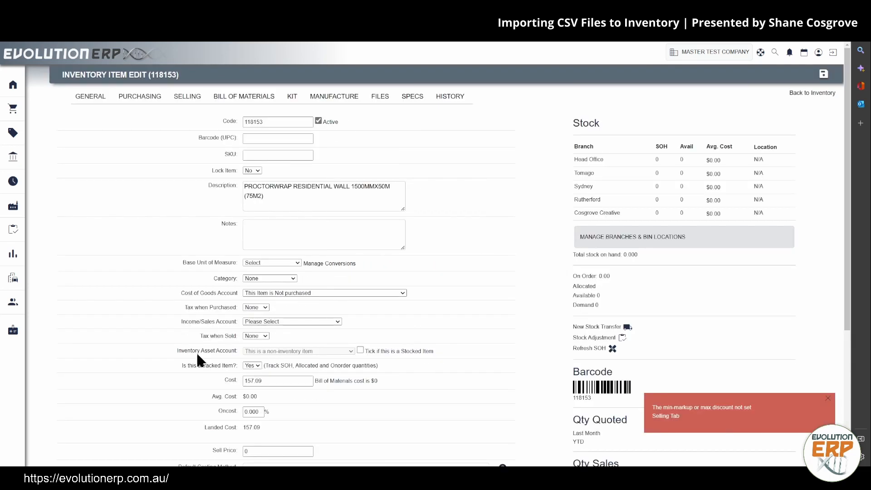
drag(287, 380, 210, 382)
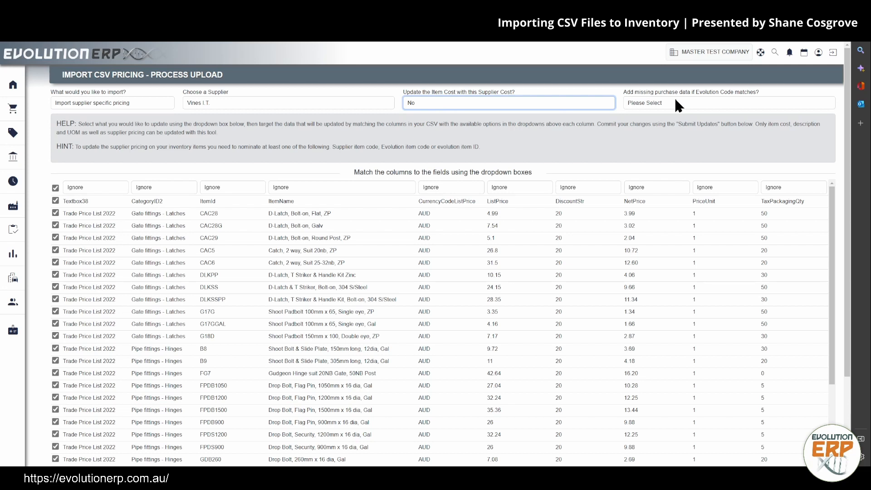
Set 'Add missing purchase data' to Yes and map the ItemId column to Supplier Code.
click(659, 103)
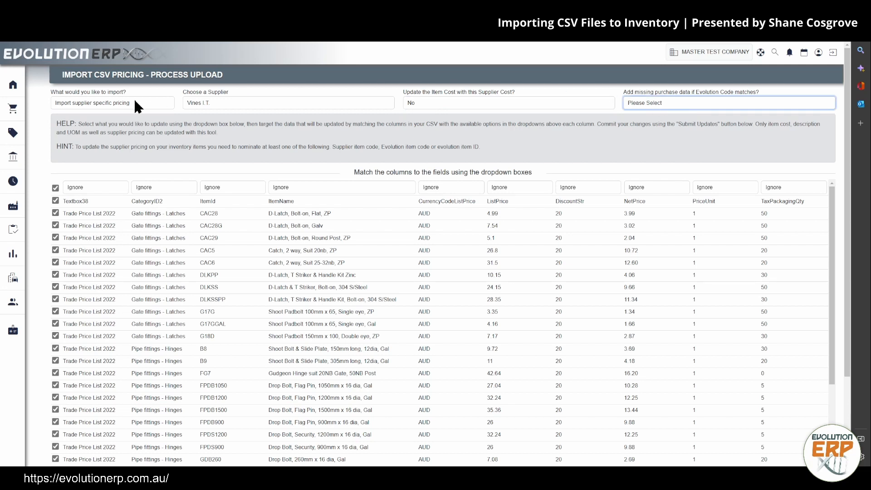
click(653, 122)
click(224, 187)
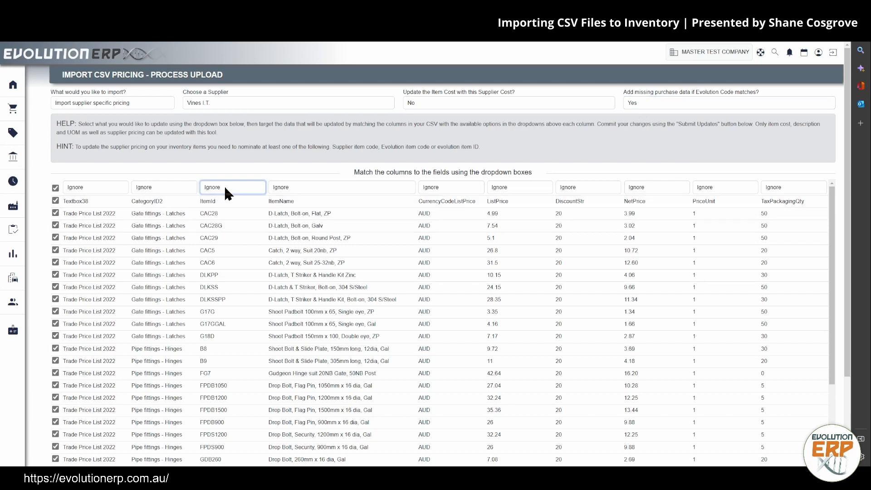
click(226, 208)
click(227, 221)
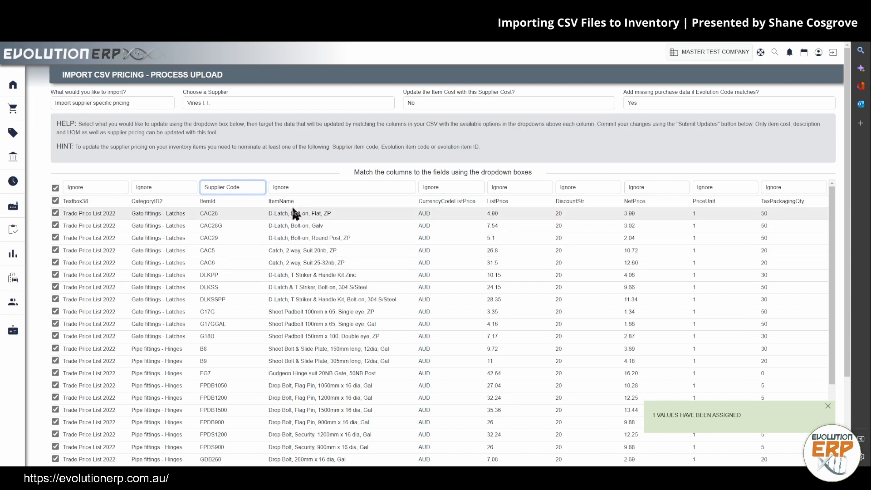
Map the ItemName column to Description and the NetPrice column to Cost.
click(291, 188)
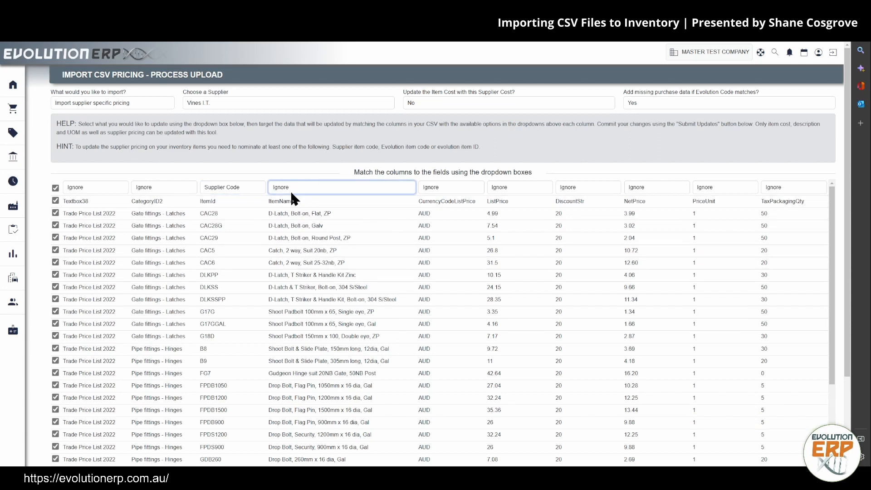
click(298, 223)
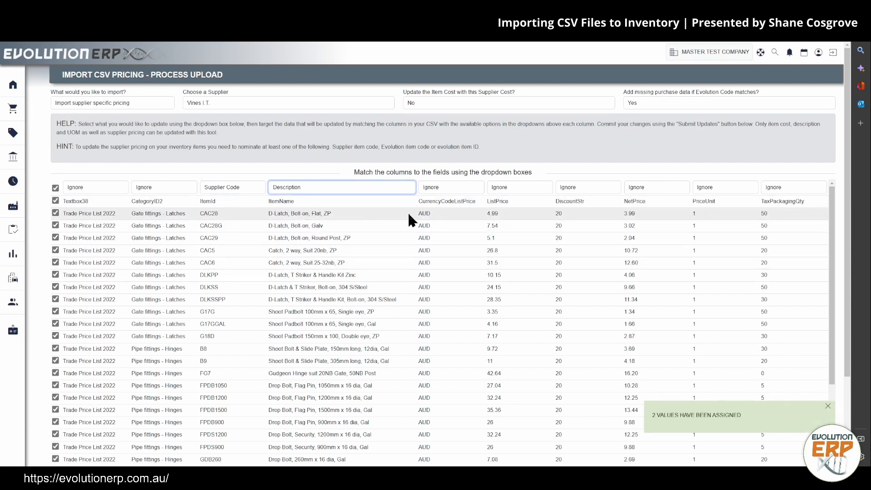
click(513, 186)
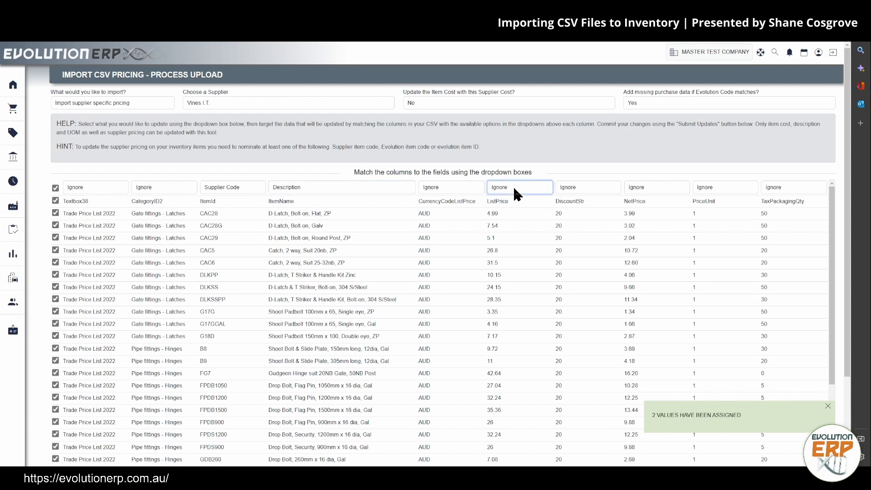
click(651, 186)
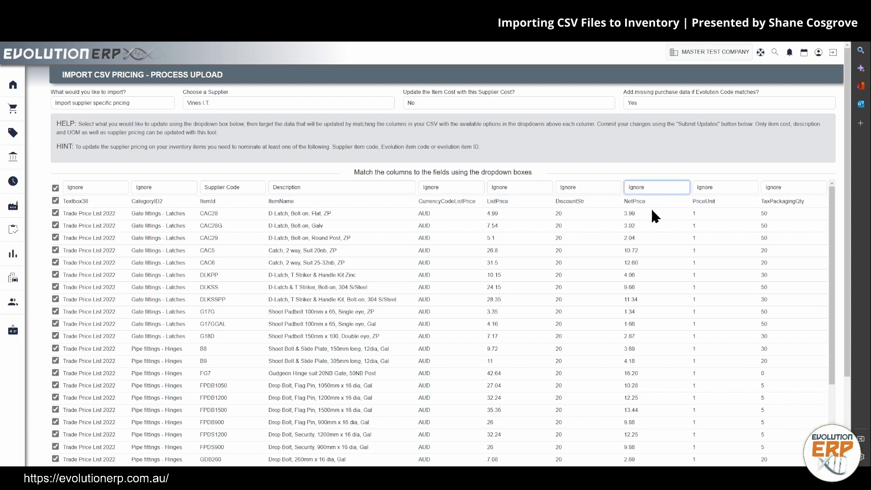
click(651, 243)
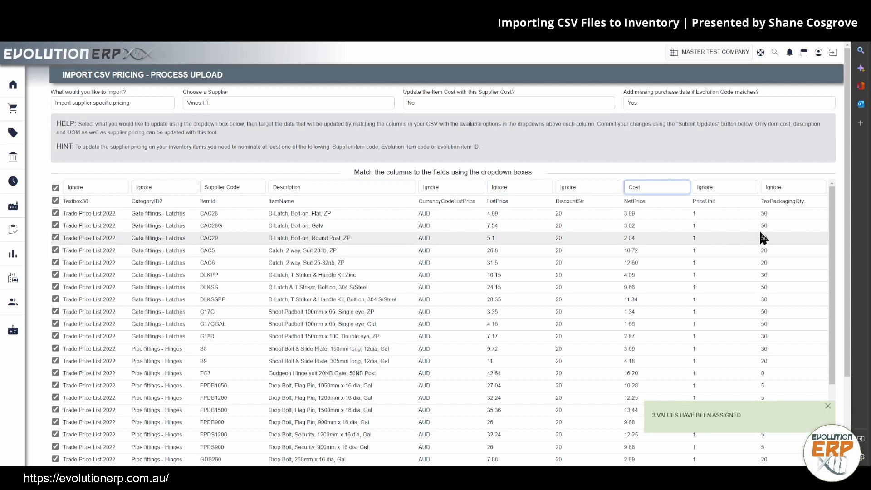
scroll(476, 279, down, 3)
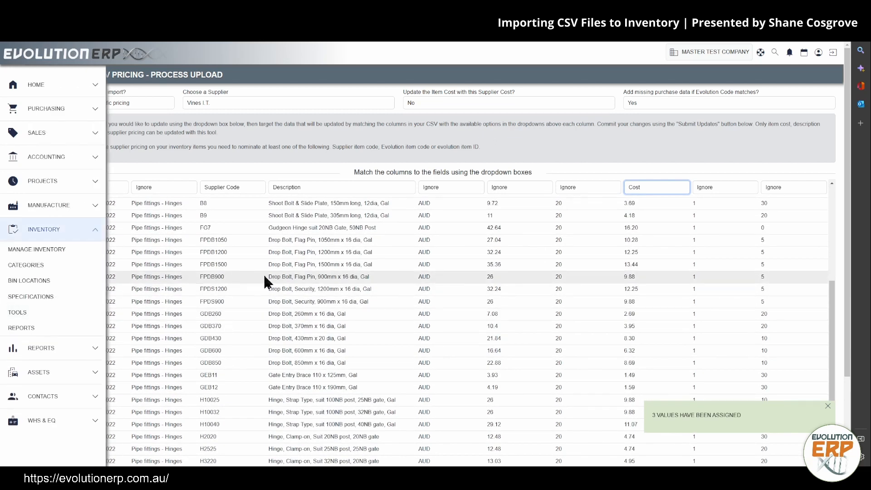
scroll(39, 299, down, 1)
scroll(40, 297, down, 2)
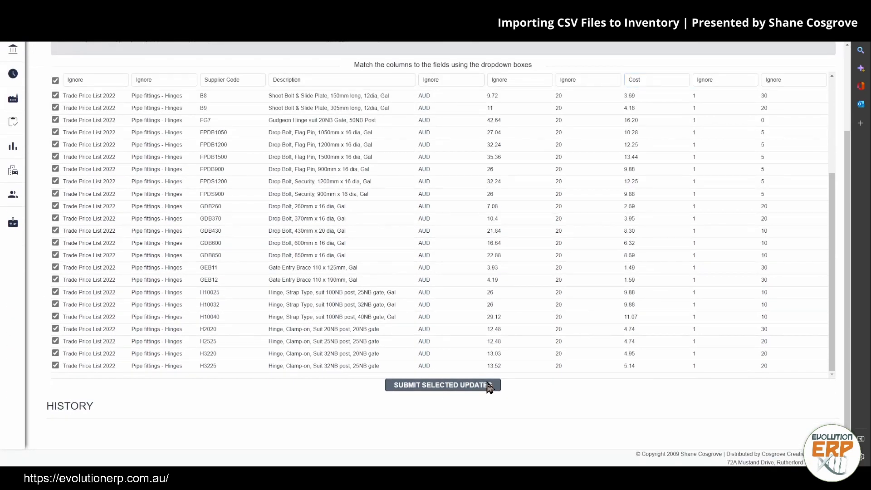
Submit the selected pricing updates and pick out CAC28 in the CSV Import Report.
click(441, 385)
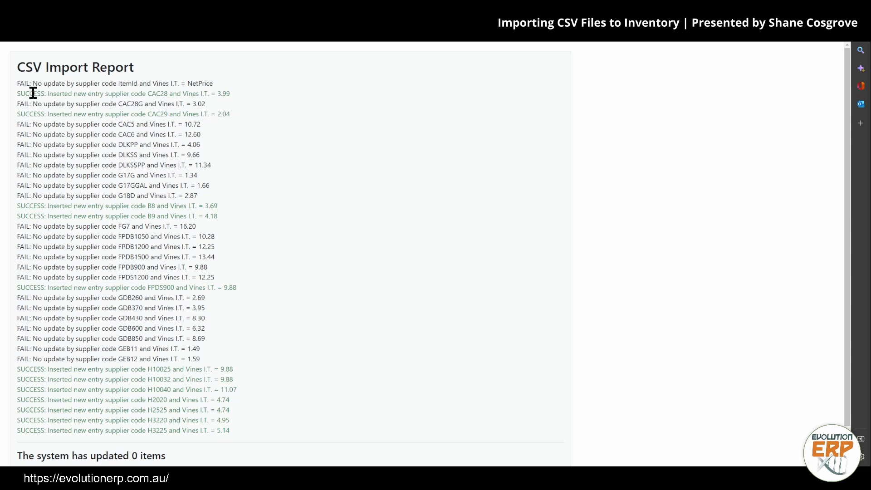
drag(33, 93, 153, 93)
click(153, 93)
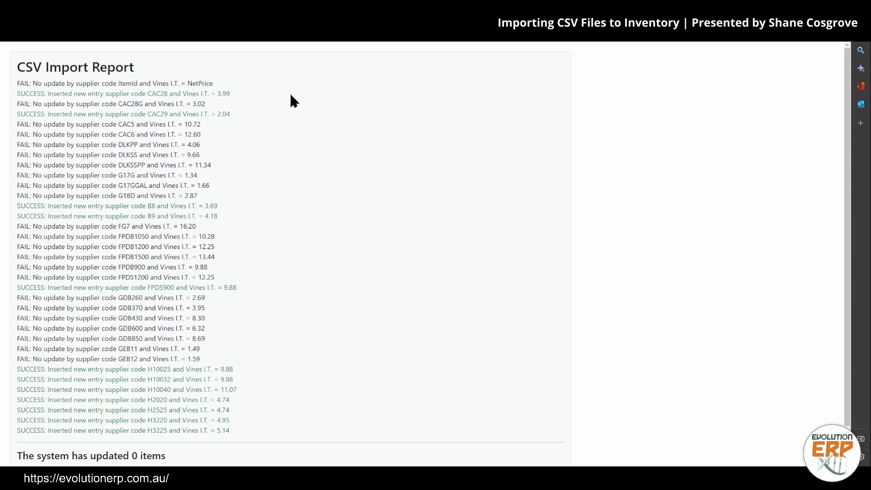
double_click(159, 94)
click(273, 102)
Open item CAC28 and verify its Vines I.T. supplier code CAC28 with landed cost $3.99.
click(73, 9)
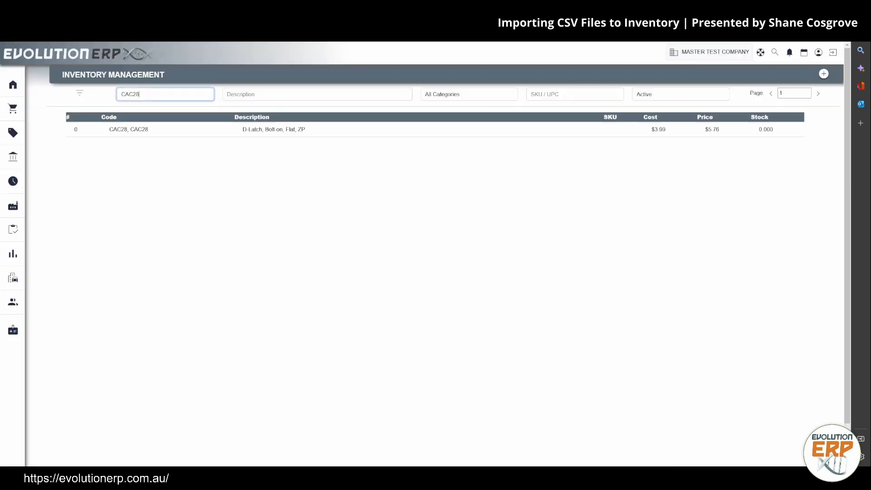
click(120, 135)
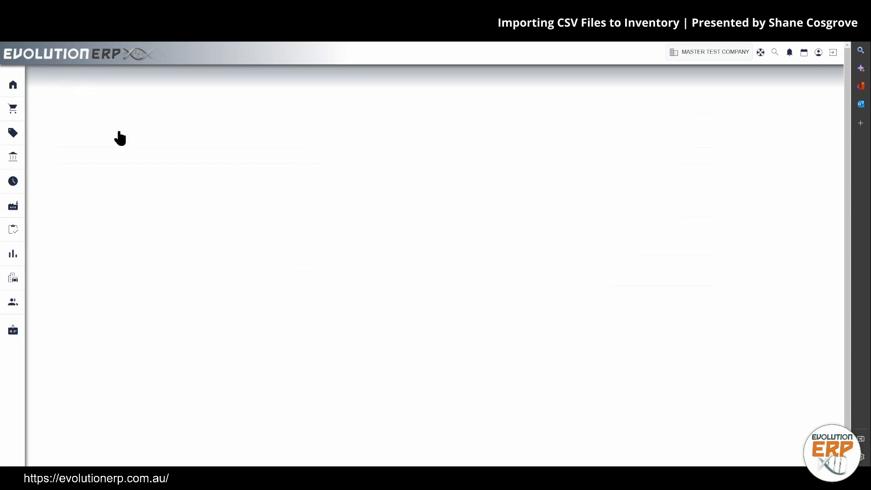
click(135, 98)
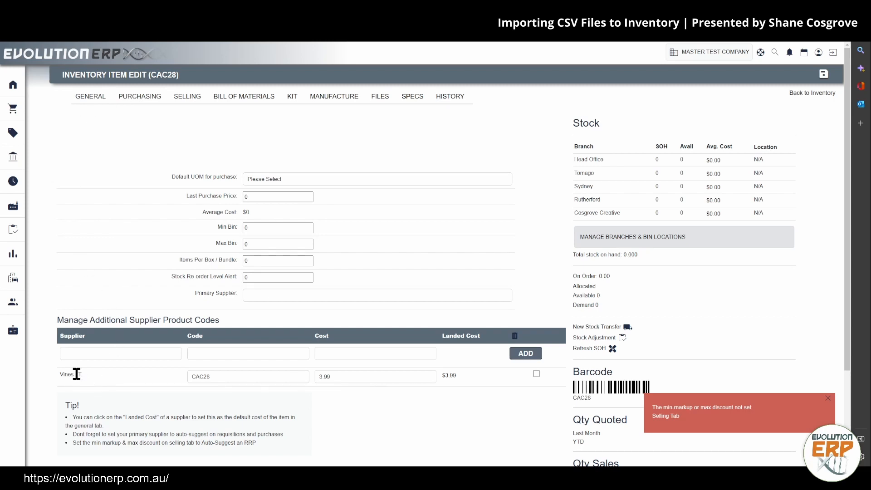
double_click(224, 375)
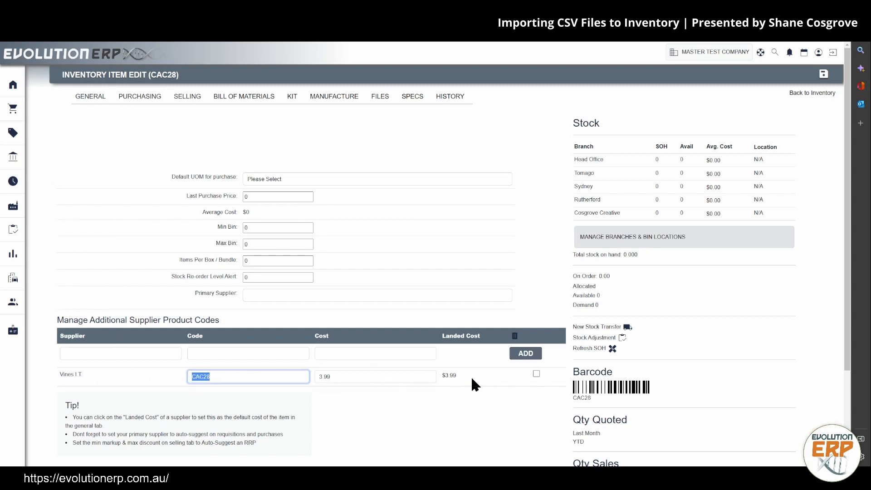
double_click(446, 376)
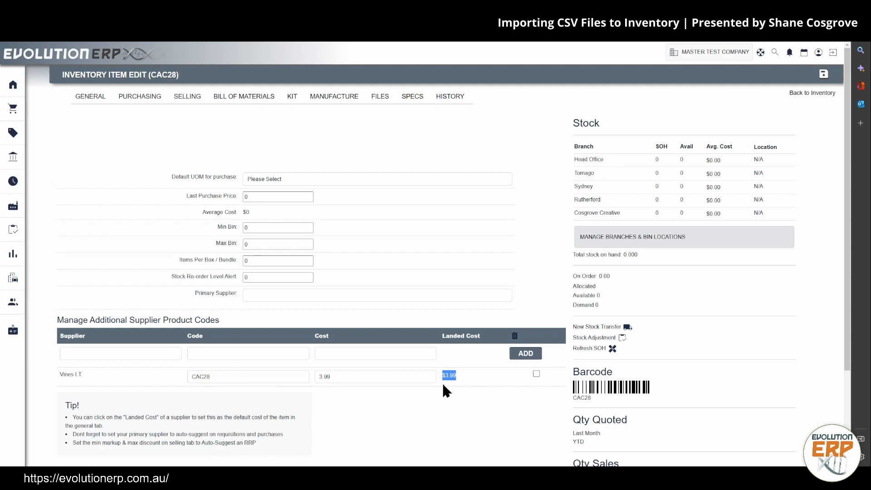
Confirm CAC28's general cost is 3.99, then return to the CSV pricing upload.
click(89, 97)
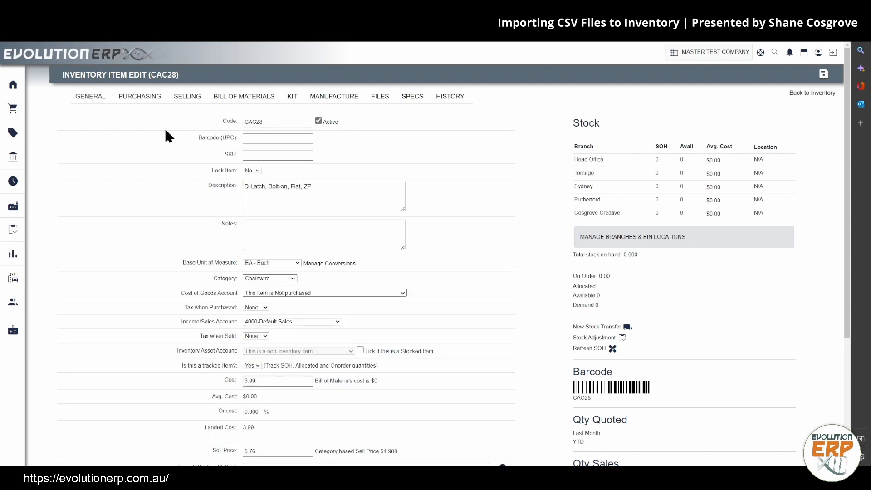
double_click(267, 121)
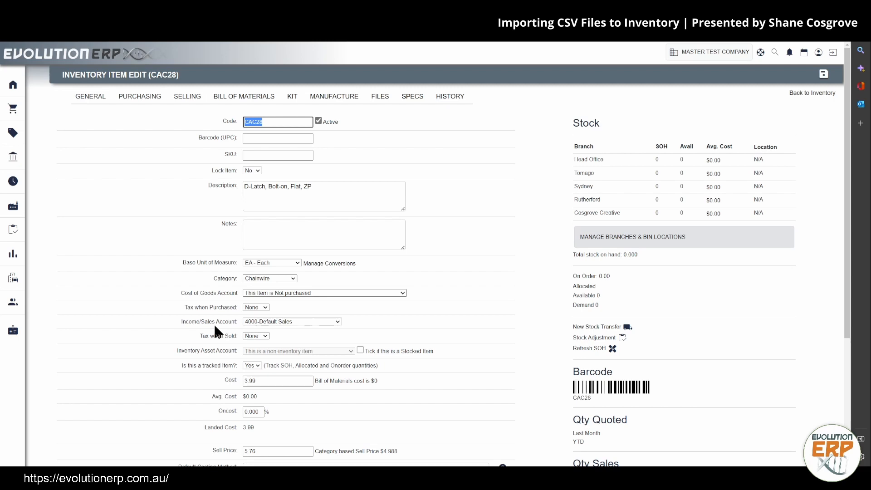
double_click(272, 381)
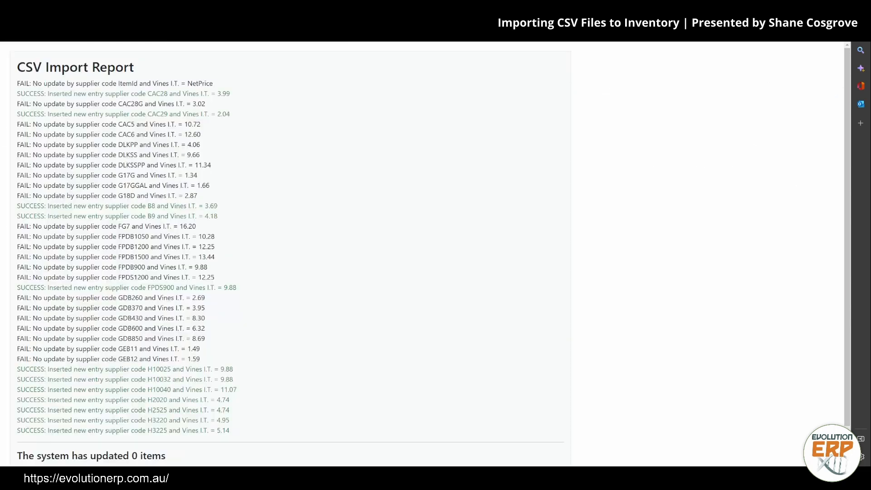
scroll(163, 283, down, 2)
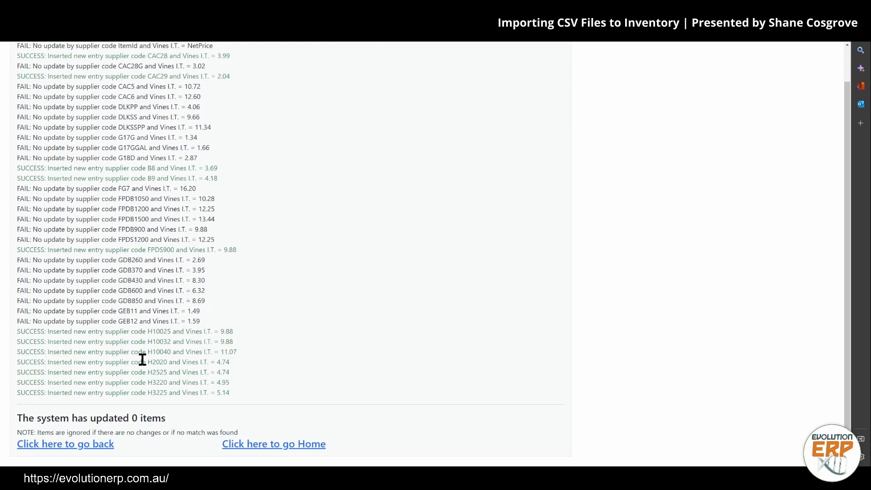
click(113, 450)
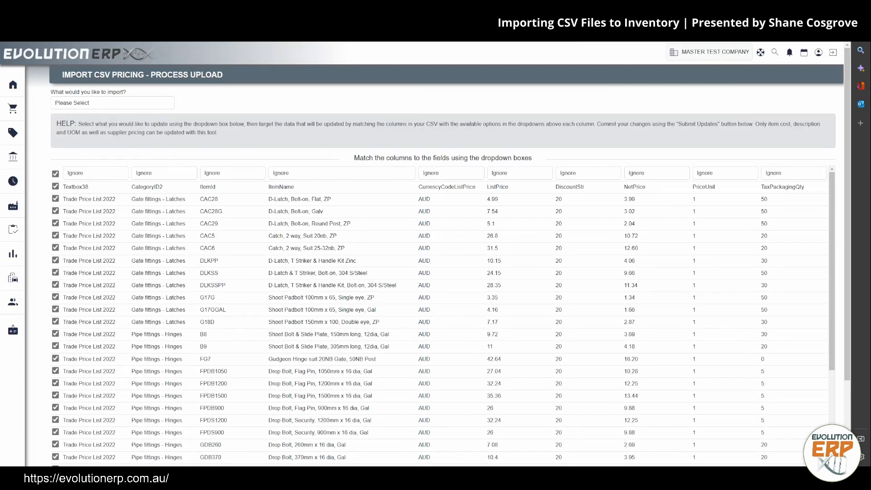